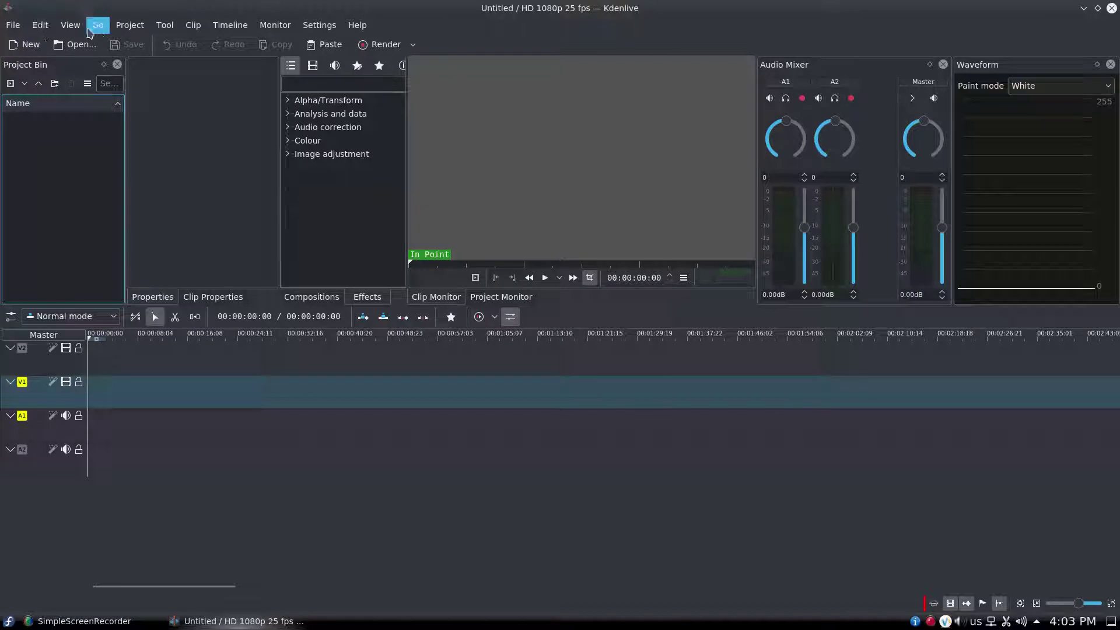
Open the kkk.kdenlive project and fit the whole project into the timeline view.
{"action": "left_click", "coordinate": [13, 26]}
{"action": "left_click", "coordinate": [21, 57]}
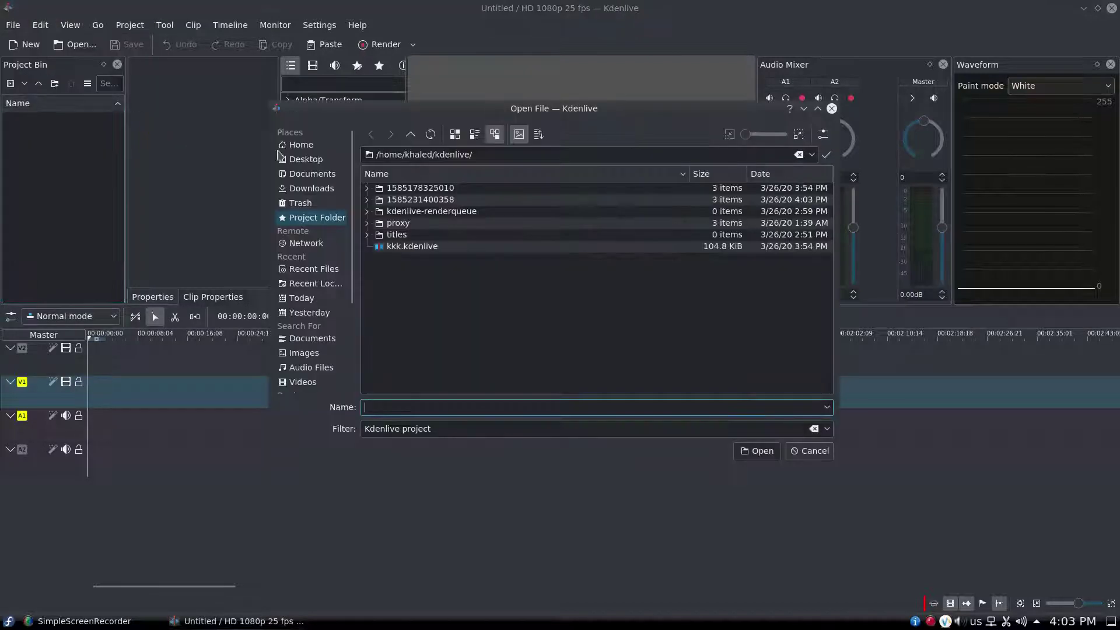
{"action": "double_click", "coordinate": [402, 246]}
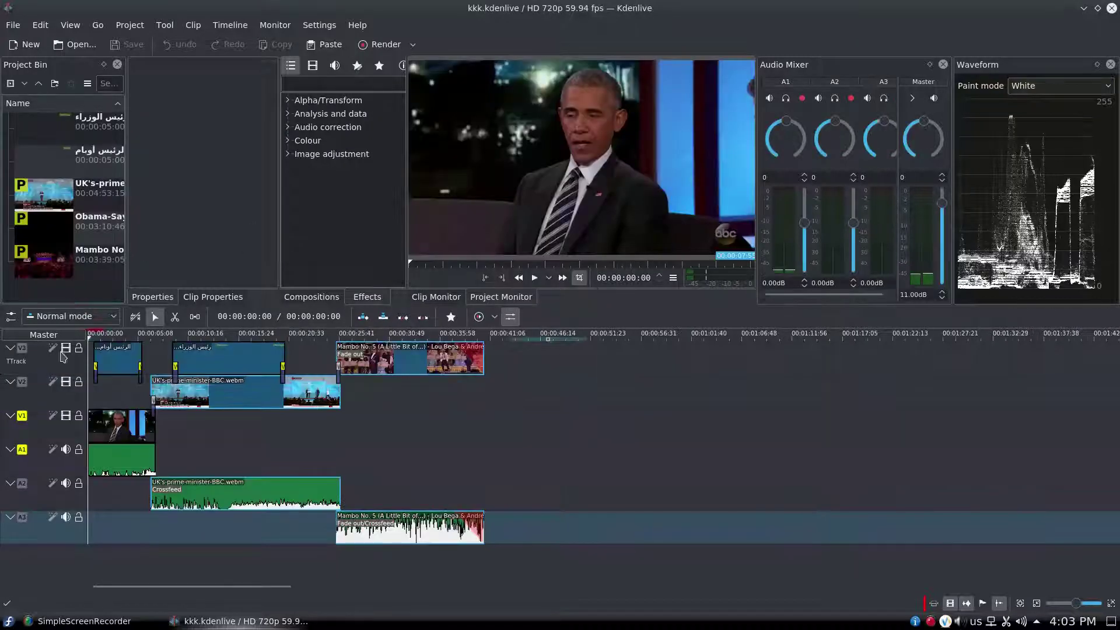
{"action": "left_click", "coordinate": [1019, 604]}
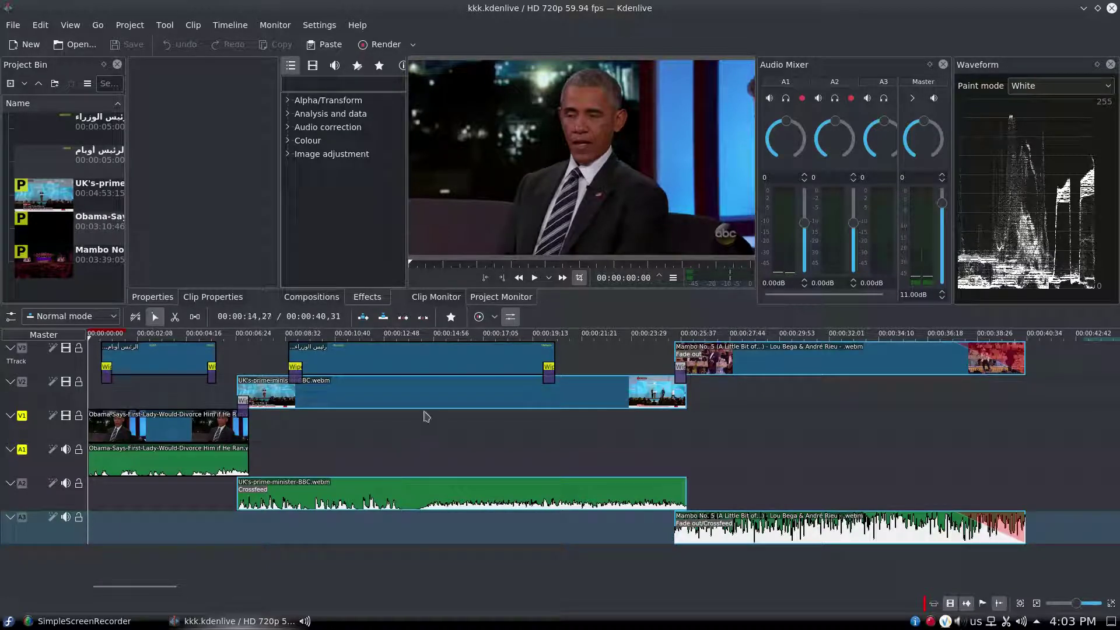
Review the proxy clip settings, including the size thresholds for videos and images and the available encoding profiles.
{"action": "left_click", "coordinate": [319, 25]}
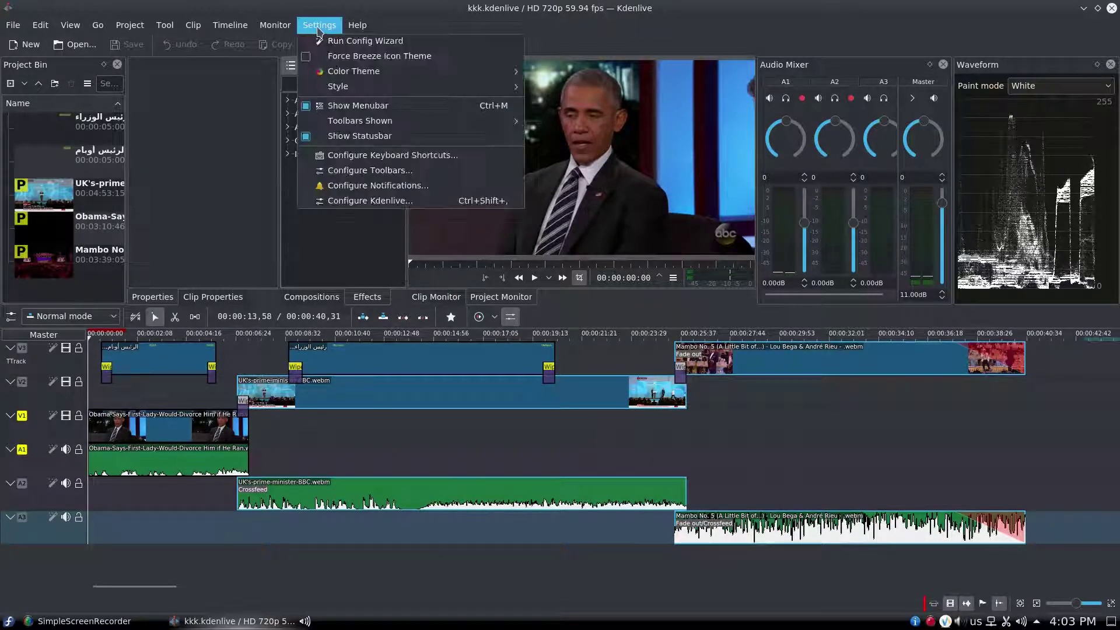
{"action": "key", "text": "Return"}
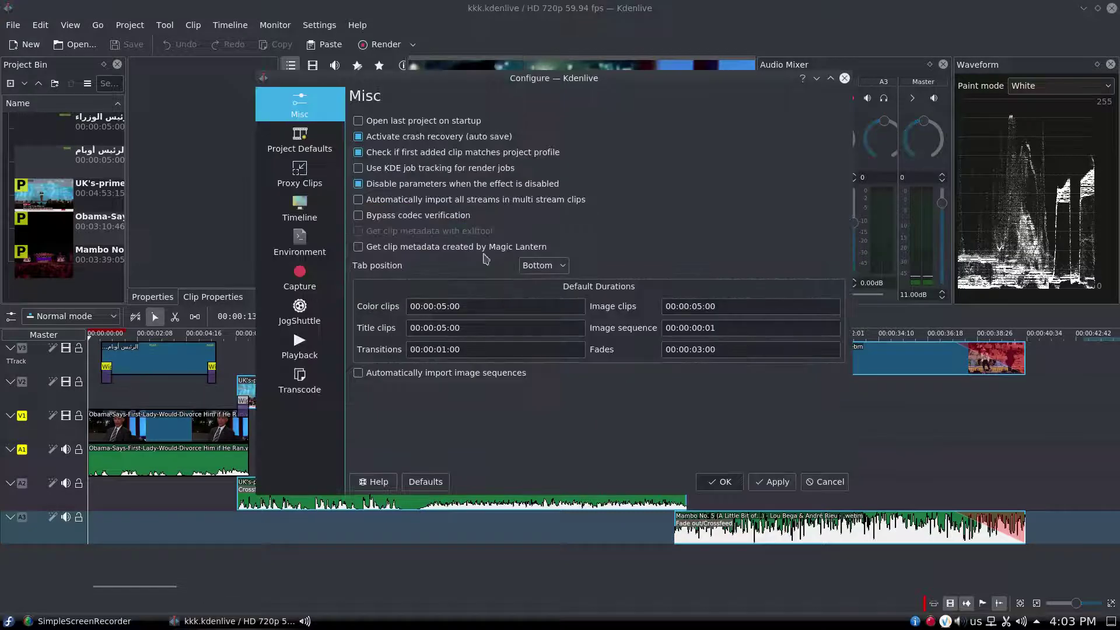
{"action": "left_click", "coordinate": [300, 175]}
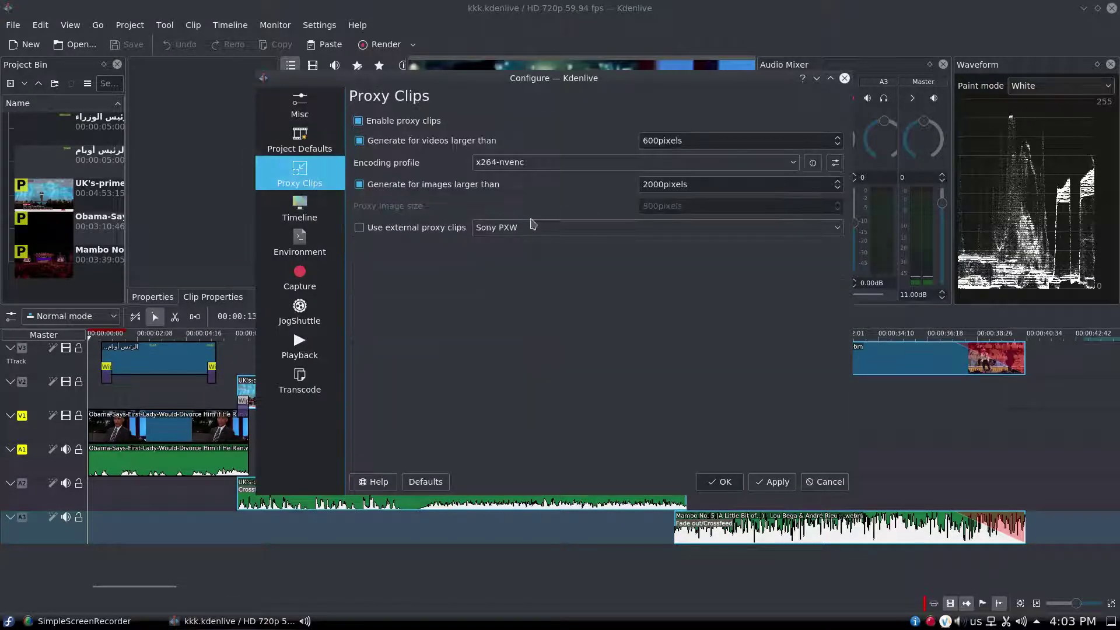
{"action": "left_click", "coordinate": [687, 140]}
{"action": "left_click", "coordinate": [793, 164]}
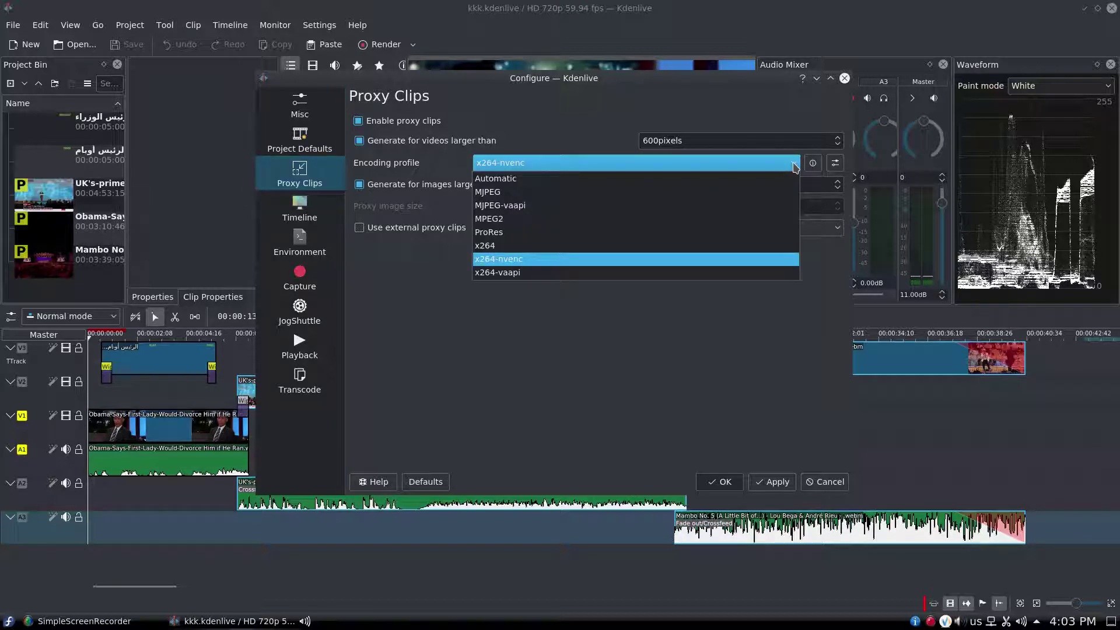
{"action": "left_click", "coordinate": [794, 167]}
{"action": "left_click", "coordinate": [700, 141]}
{"action": "left_click", "coordinate": [705, 185]}
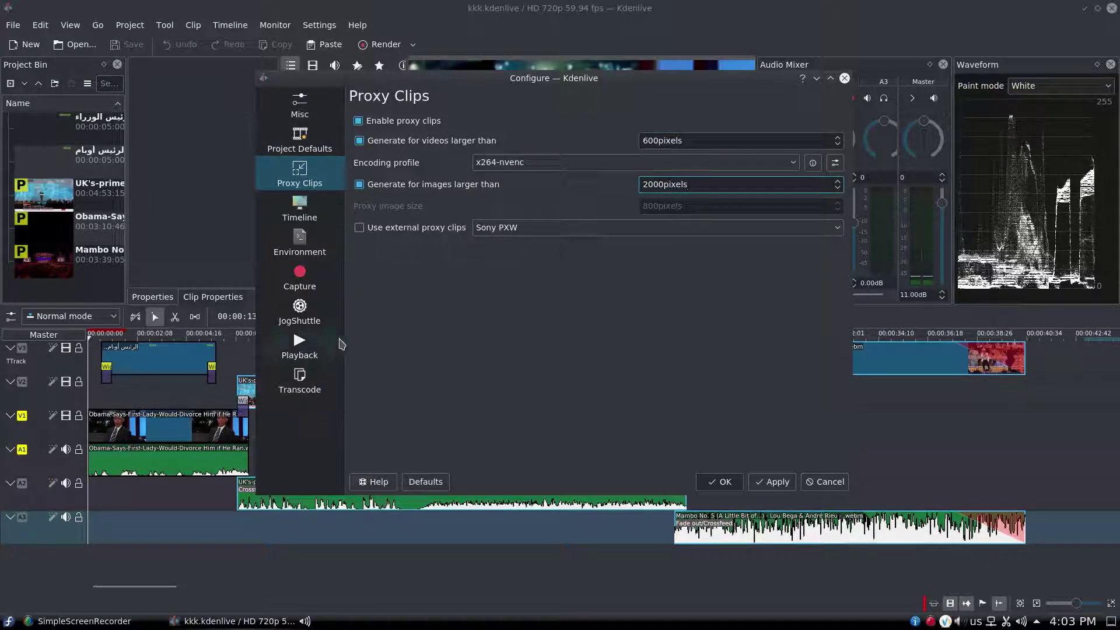
{"action": "left_click", "coordinate": [723, 484]}
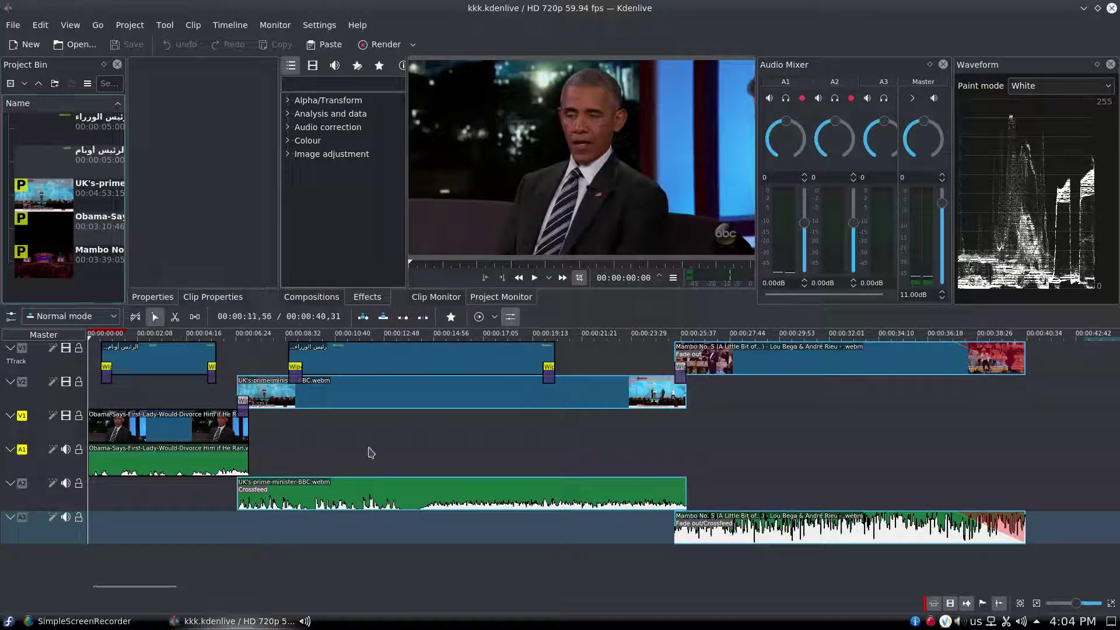
Place the playhead at about 00:00:06:02 and open the Obama title clip for editing with the video background shown.
{"action": "left_click", "coordinate": [593, 444]}
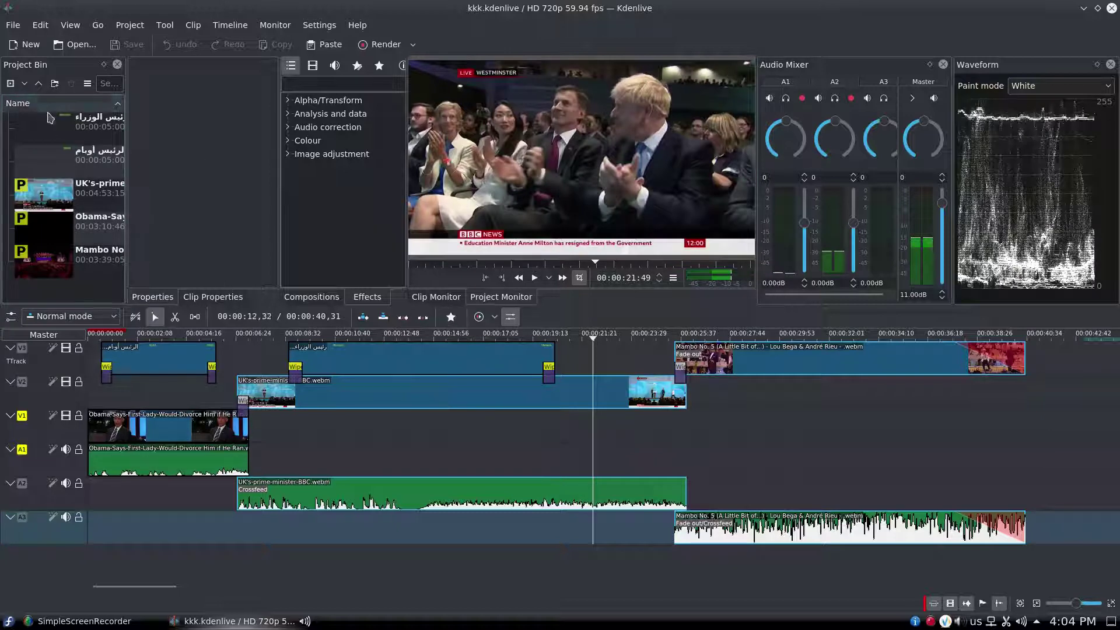
{"action": "left_click", "coordinate": [231, 496]}
{"action": "left_click", "coordinate": [227, 496]}
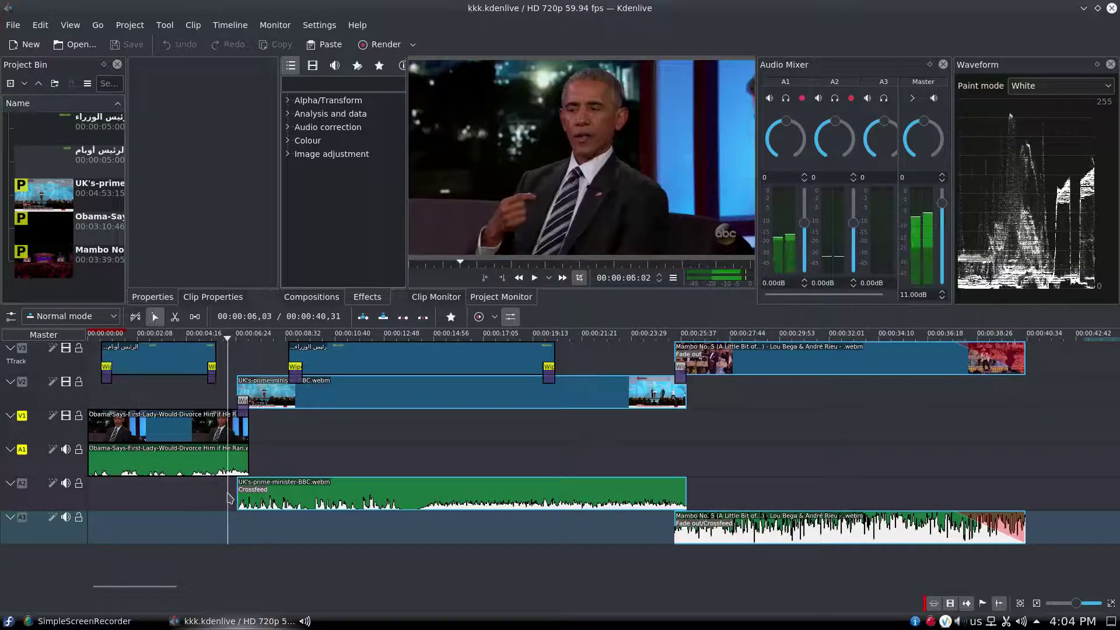
{"action": "double_click", "coordinate": [57, 159]}
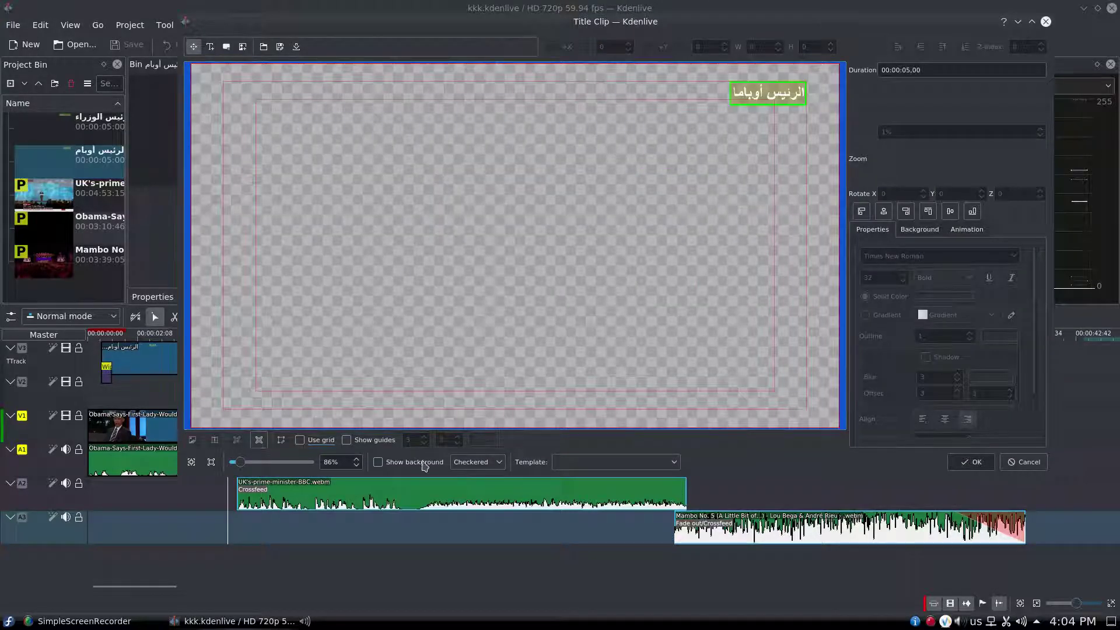
{"action": "left_click", "coordinate": [392, 462]}
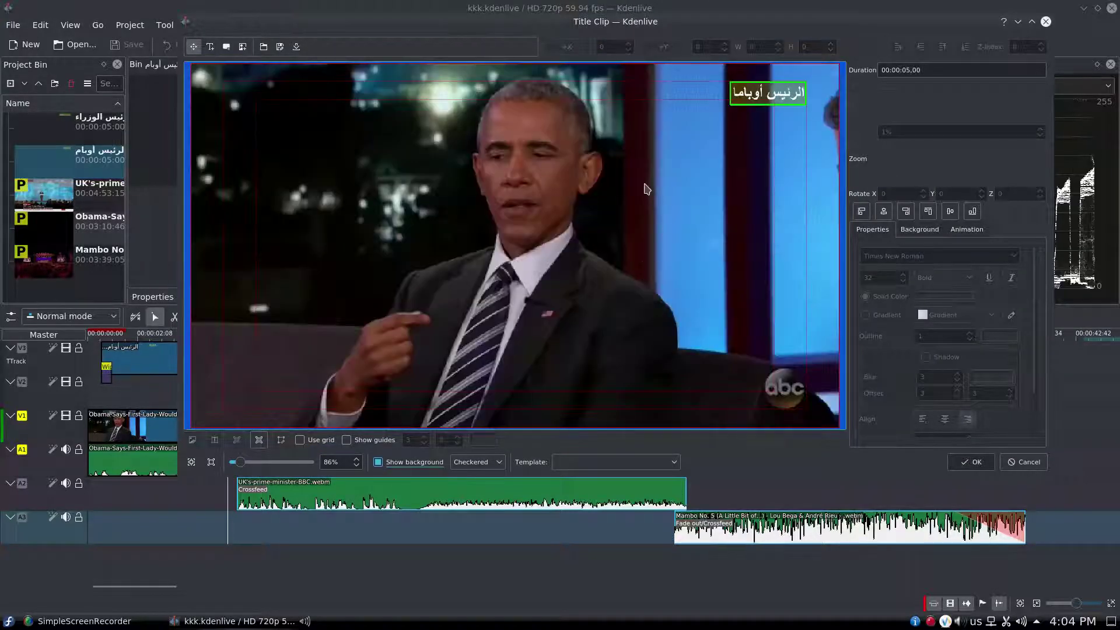
Move the title text out of its box to about X 820, Y 282 and look at its font choices.
{"action": "left_click", "coordinate": [755, 97]}
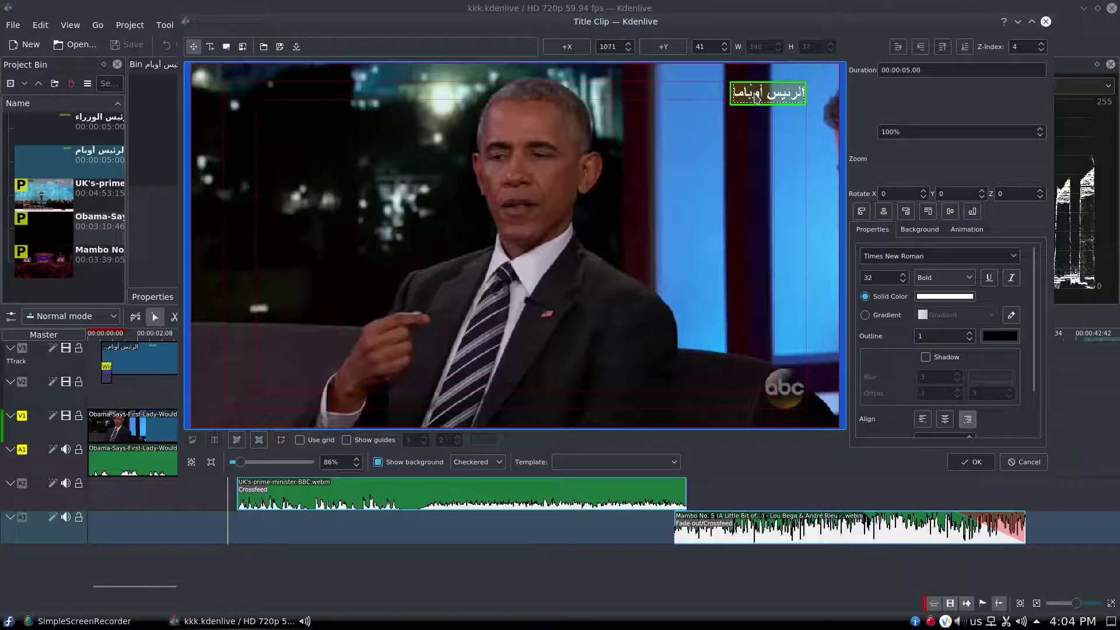
{"action": "left_click_drag", "start_coordinate": [782, 94], "coordinate": [656, 214]}
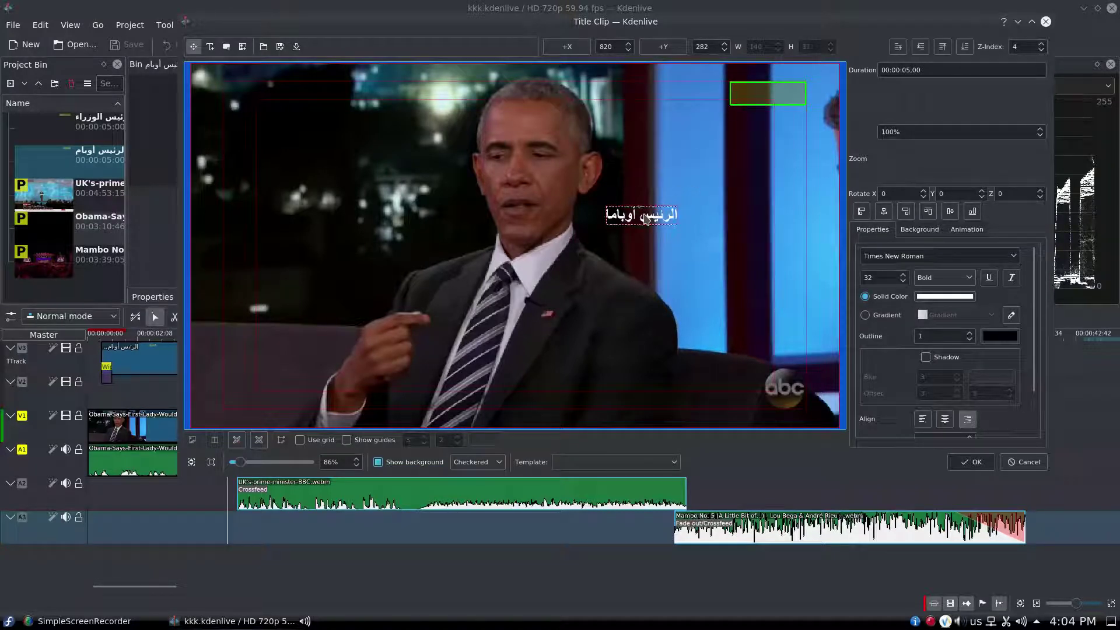
{"action": "left_click", "coordinate": [946, 256]}
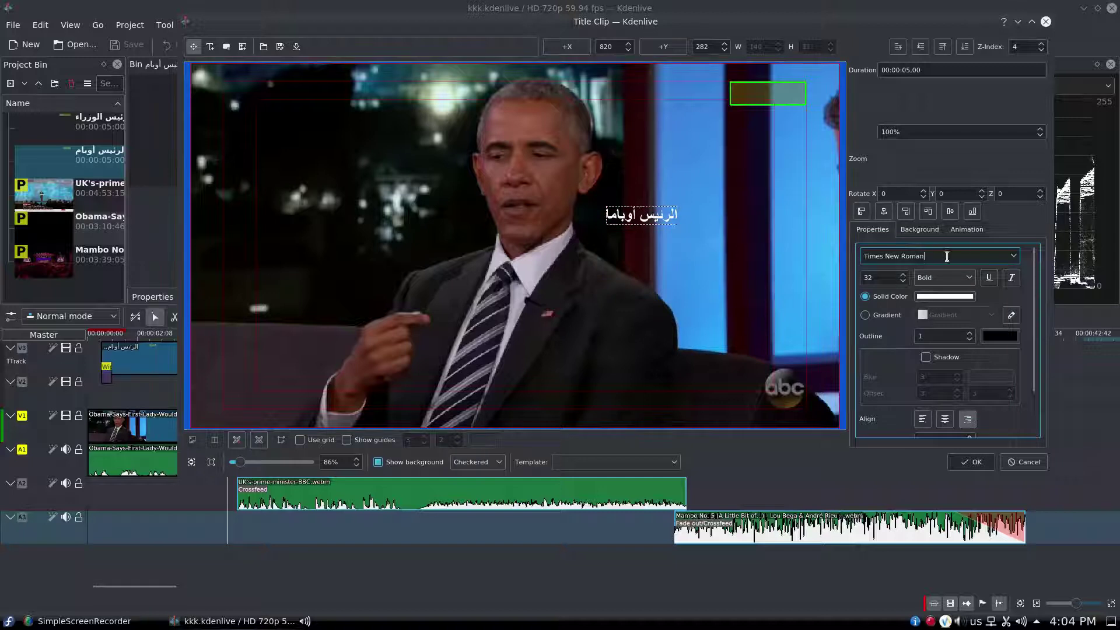
{"action": "left_click", "coordinate": [1015, 257]}
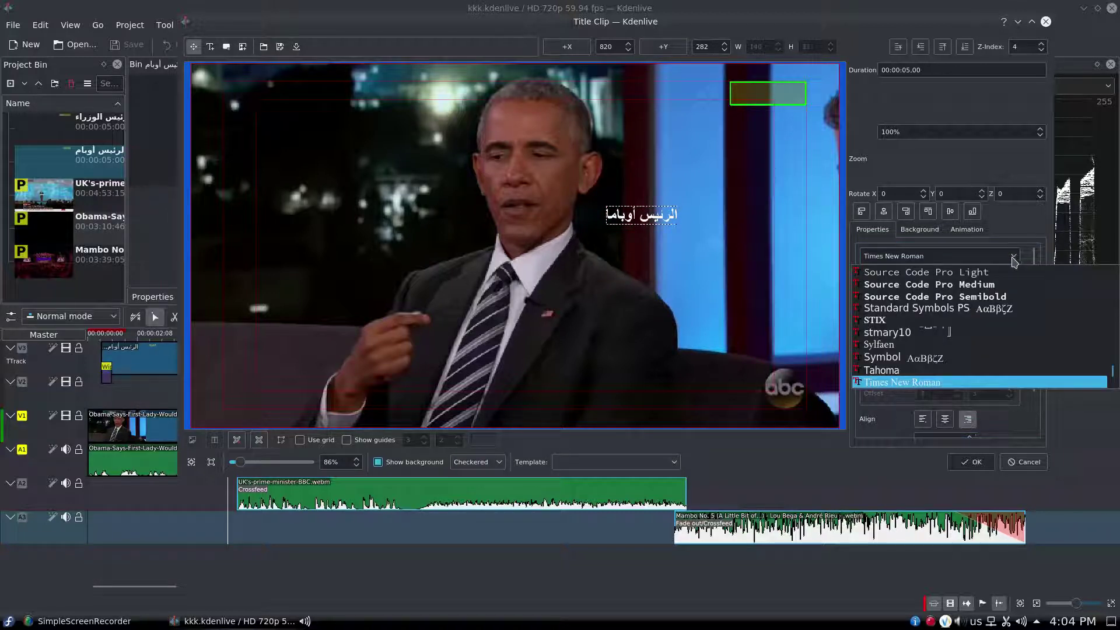
{"action": "left_click", "coordinate": [784, 247]}
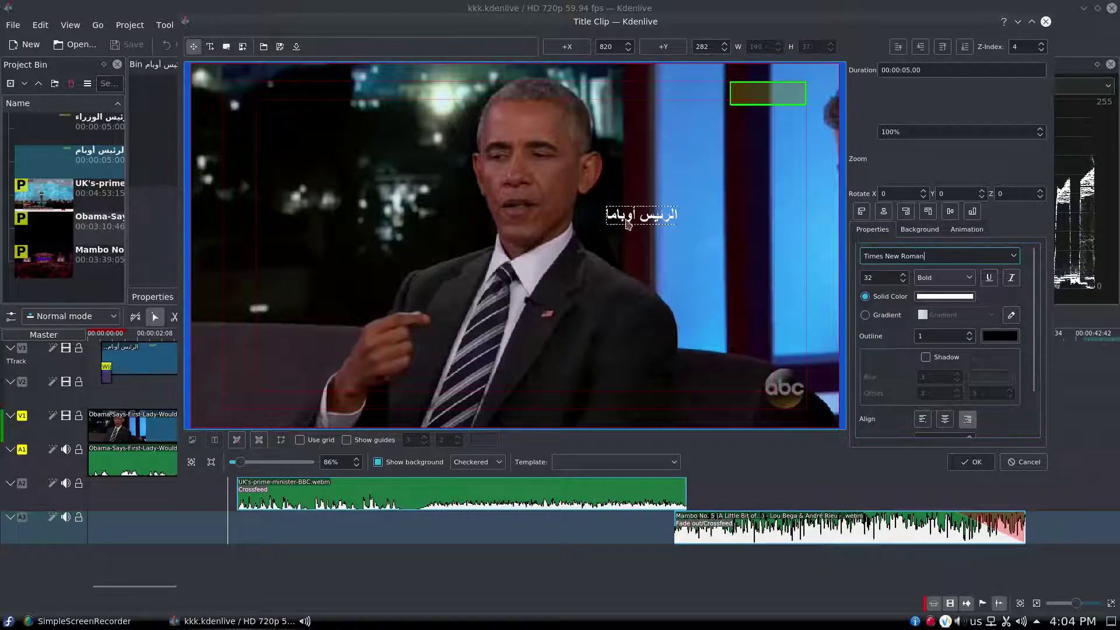
Shift the green-bordered box of the Obama title slightly to the right.
{"action": "left_click", "coordinate": [776, 106]}
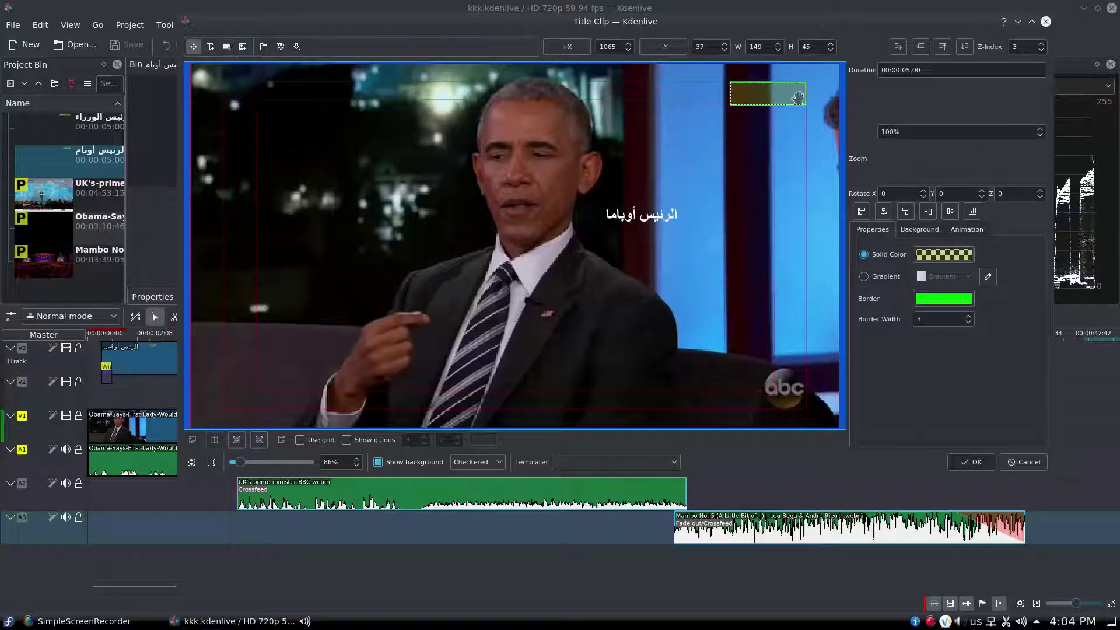
{"action": "left_click", "coordinate": [790, 140]}
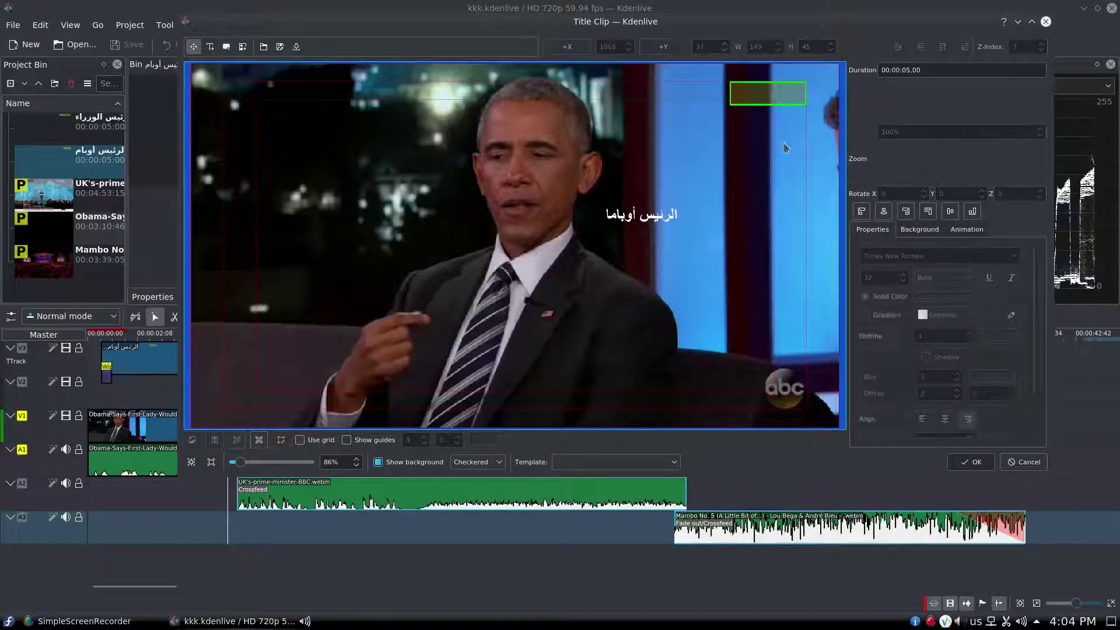
{"action": "left_click", "coordinate": [773, 98]}
{"action": "mouse_move", "coordinate": [773, 98]}
{"action": "left_mouse_down"}
{"action": "mouse_move", "coordinate": [739, 127]}
{"action": "mouse_move", "coordinate": [782, 99]}
{"action": "left_mouse_up"}
{"action": "left_click", "coordinate": [730, 166]}
Move the title text to about X 952, Y 215 and retype its second word as أوباما.
{"action": "left_click_drag", "start_coordinate": [641, 217], "coordinate": [694, 189]}
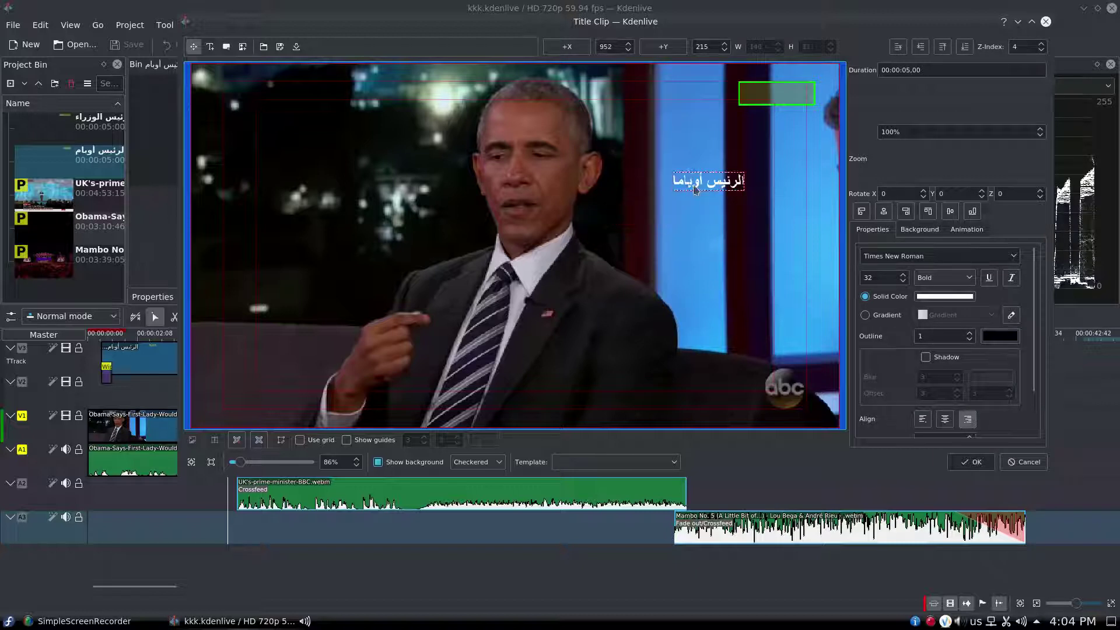
{"action": "left_click_drag", "start_coordinate": [704, 182], "coordinate": [668, 182]}
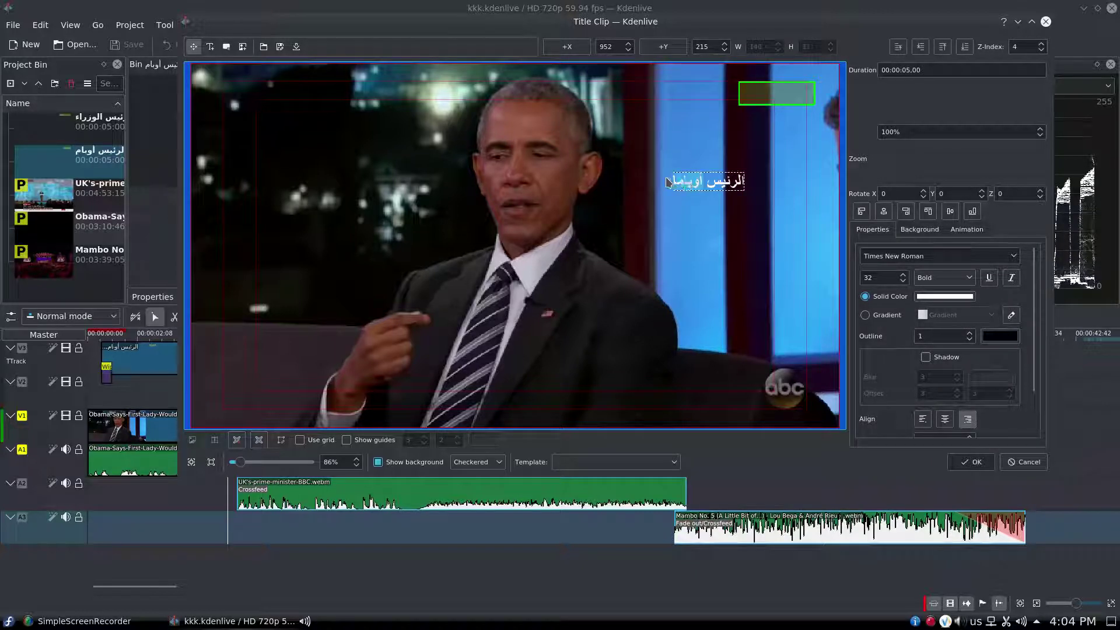
{"action": "type", "text": "H"}
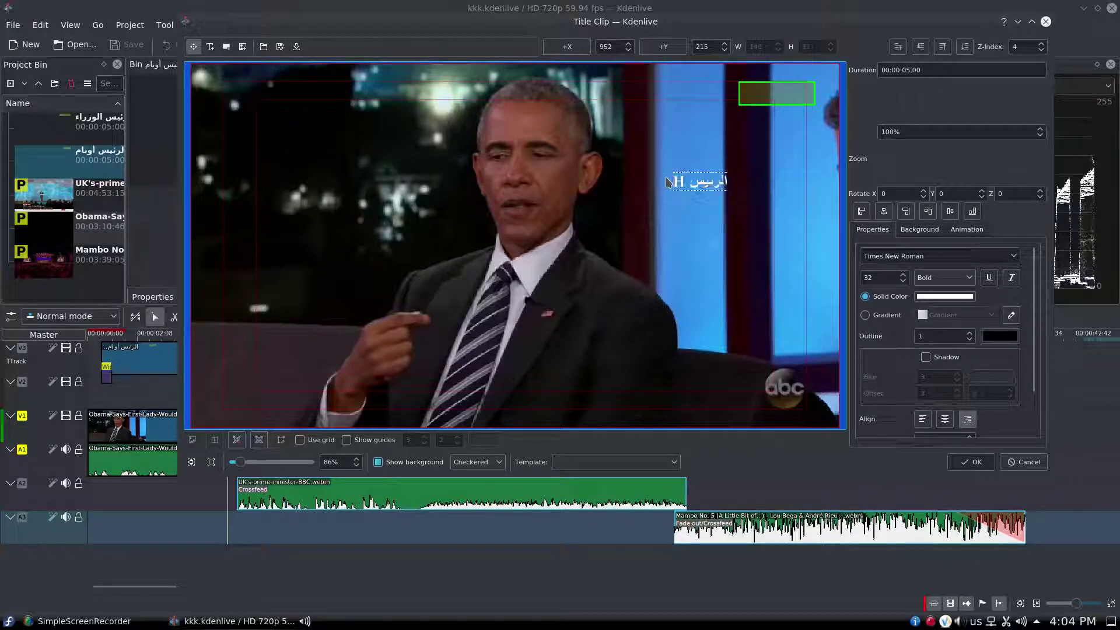
{"action": "key", "text": "BackSpace"}
{"action": "type", "text": "اوباما"}
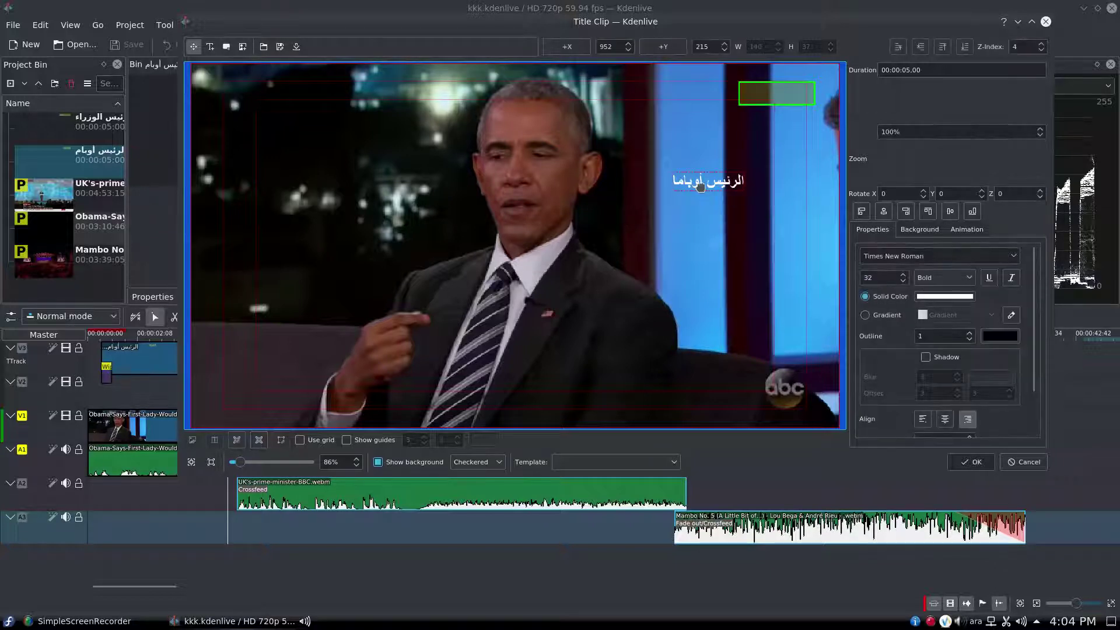
Place the title text inside the green-bordered box at about X 1097, Y 41 and accept the title.
{"action": "left_click_drag", "start_coordinate": [701, 188], "coordinate": [768, 98]}
{"action": "left_click", "coordinate": [516, 214]}
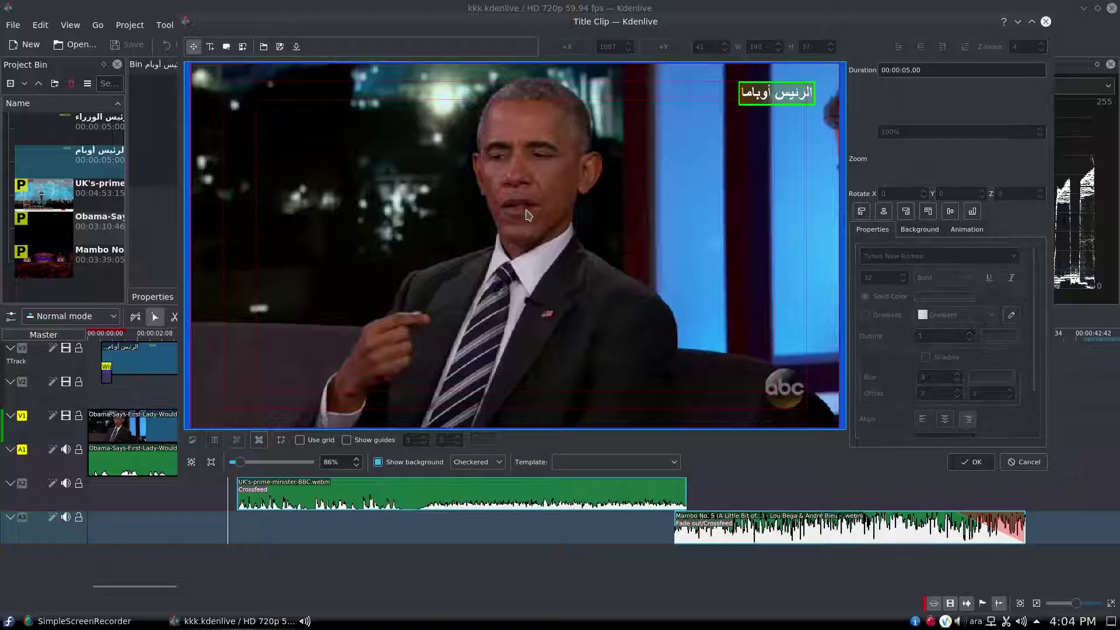
{"action": "left_click", "coordinate": [971, 462]}
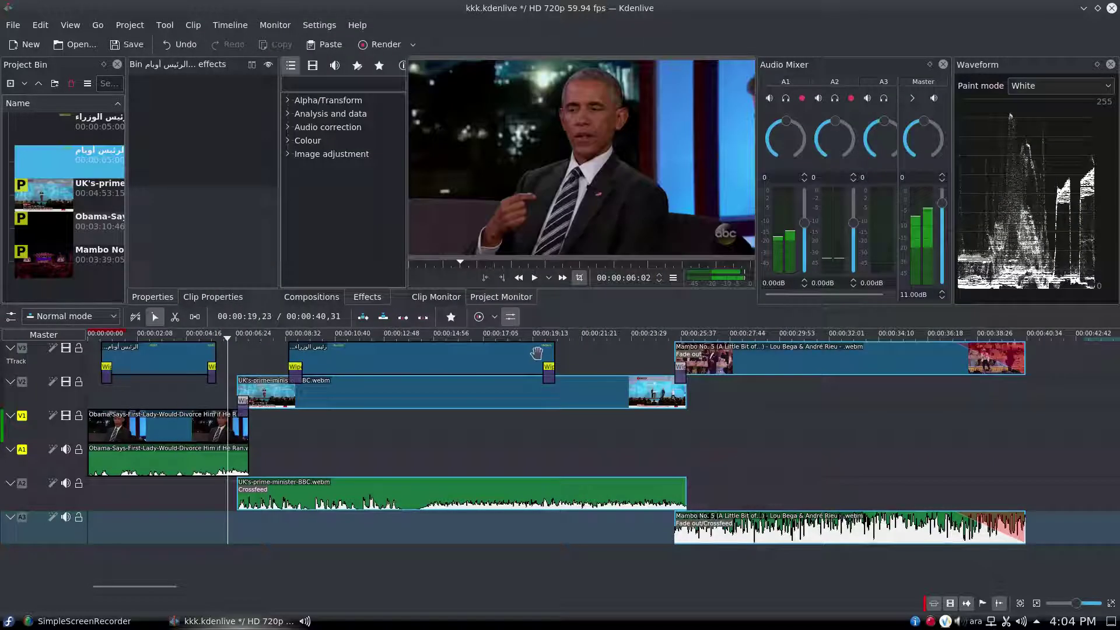
Preview the prime minister title over the frame at about 00:00:21:42, hide the background again and accept the title.
{"action": "left_click", "coordinate": [590, 438]}
{"action": "double_click", "coordinate": [70, 132]}
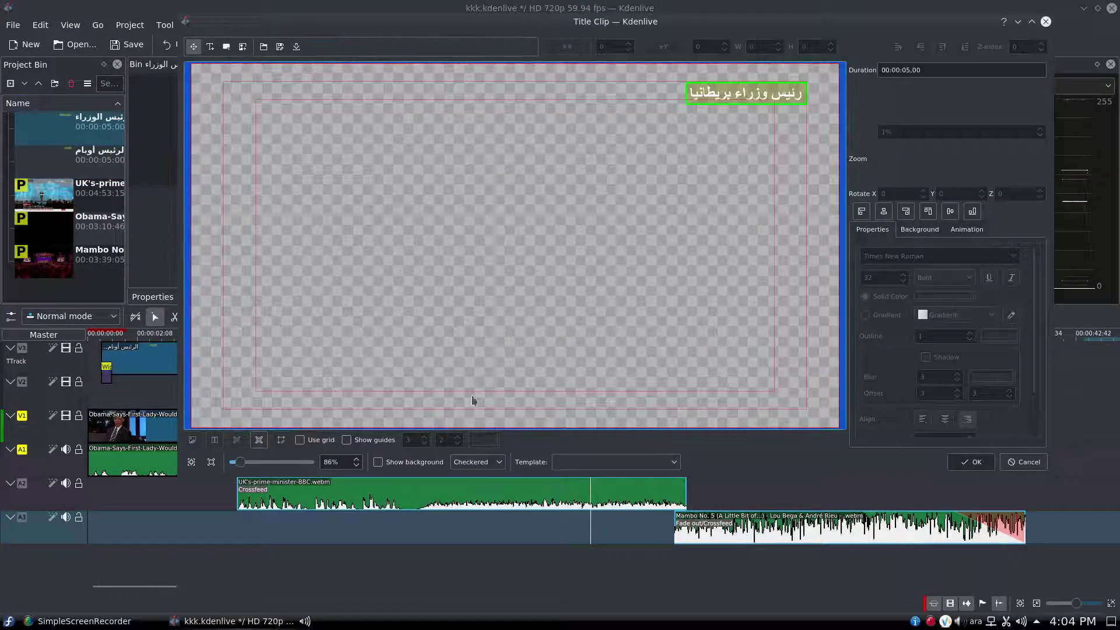
{"action": "left_click", "coordinate": [377, 462]}
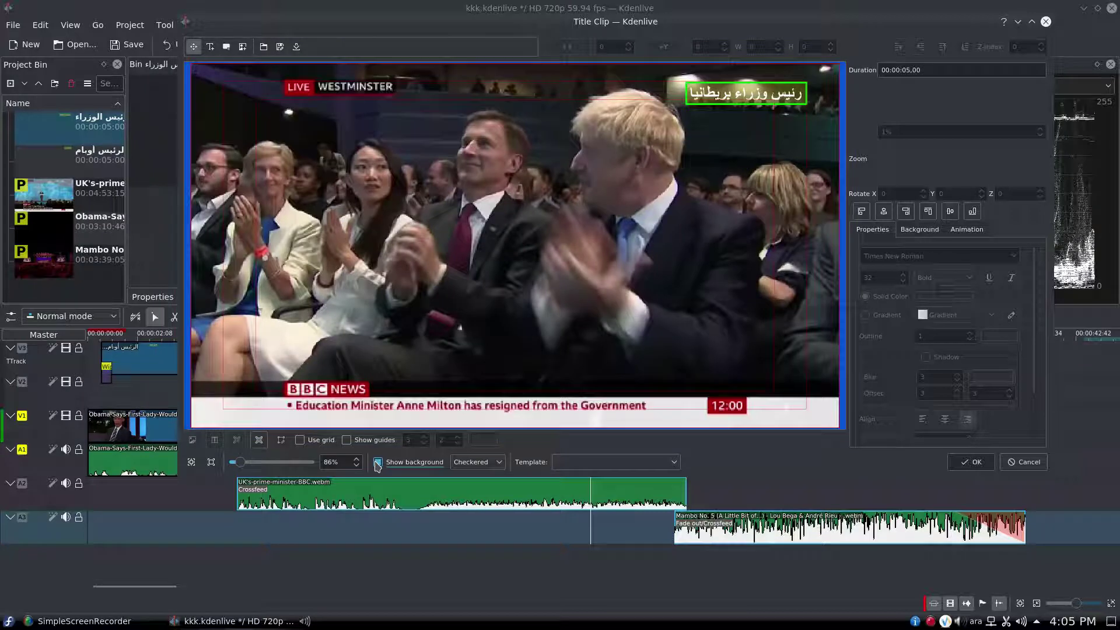
{"action": "left_click", "coordinate": [377, 463]}
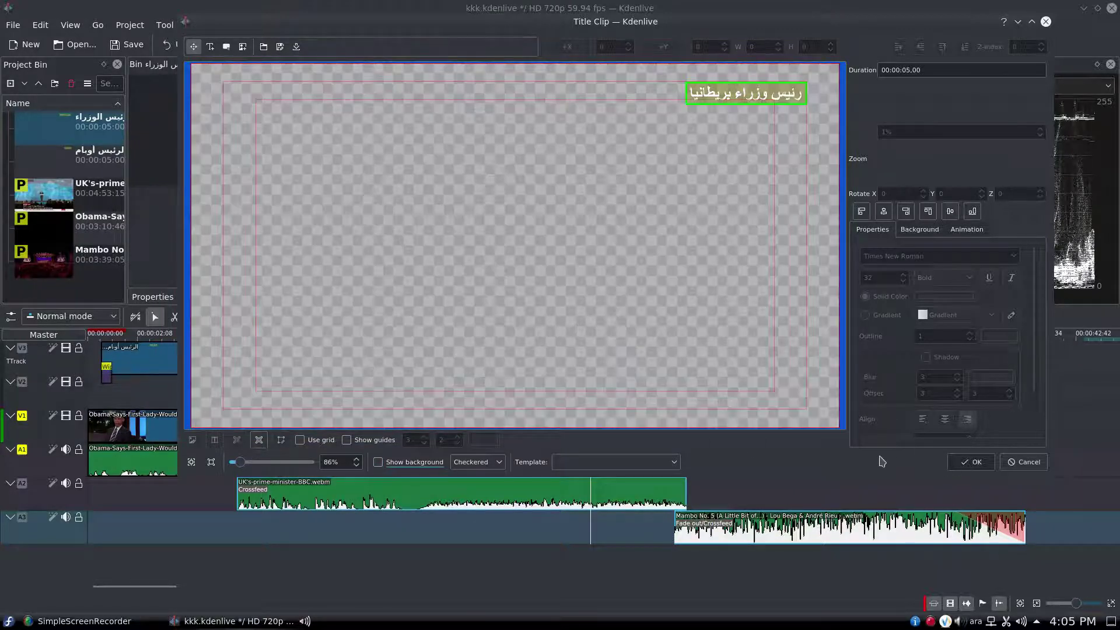
{"action": "left_click", "coordinate": [968, 462]}
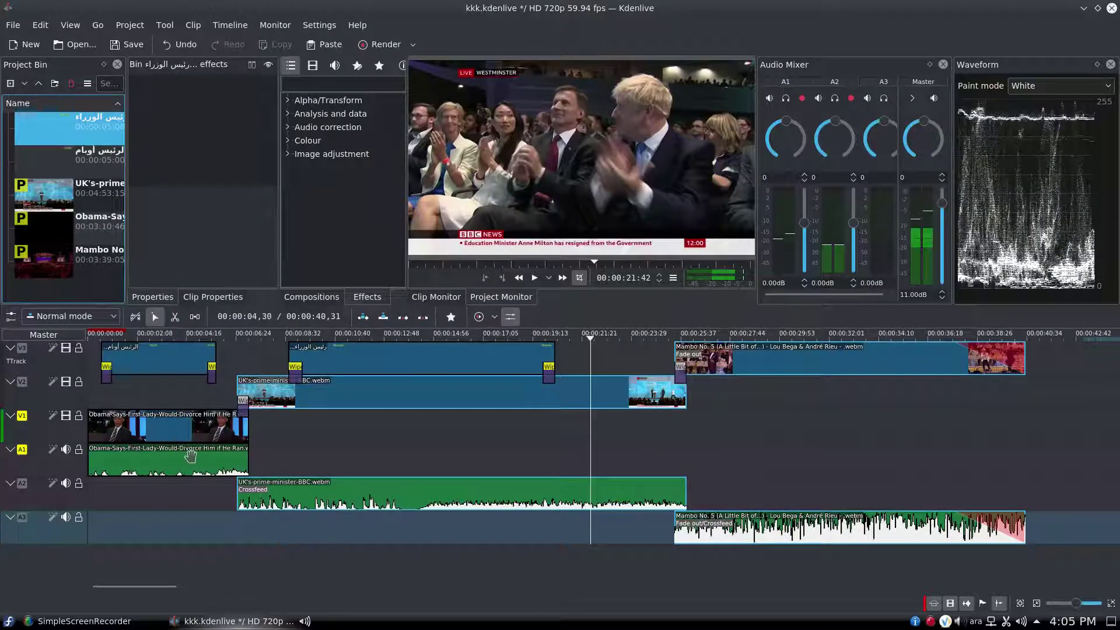
Inspect the wipe at the end of the Obama title and scrub the playhead across the title's start and end wipes.
{"action": "left_click", "coordinate": [211, 398]}
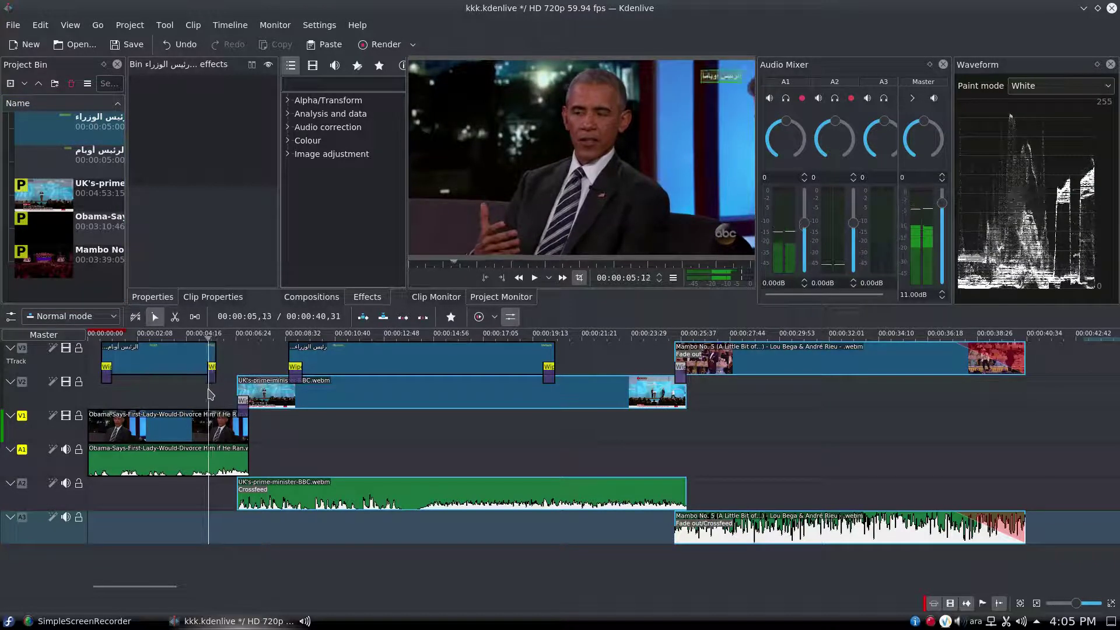
{"action": "left_click", "coordinate": [212, 376]}
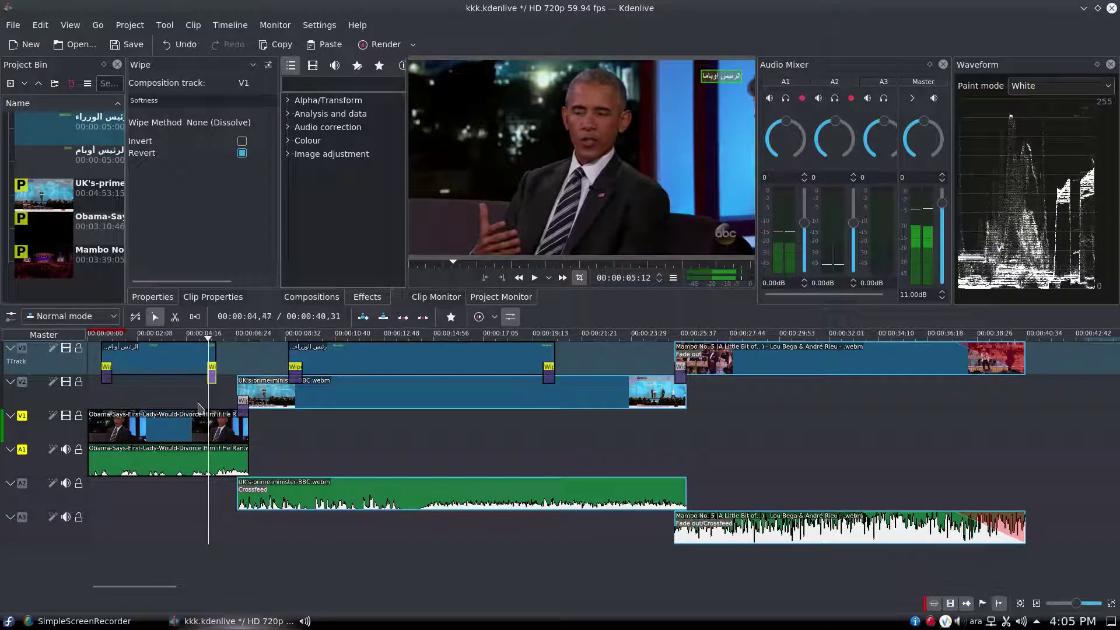
{"action": "left_click", "coordinate": [211, 402]}
{"action": "left_click_drag", "start_coordinate": [211, 402], "coordinate": [104, 398]}
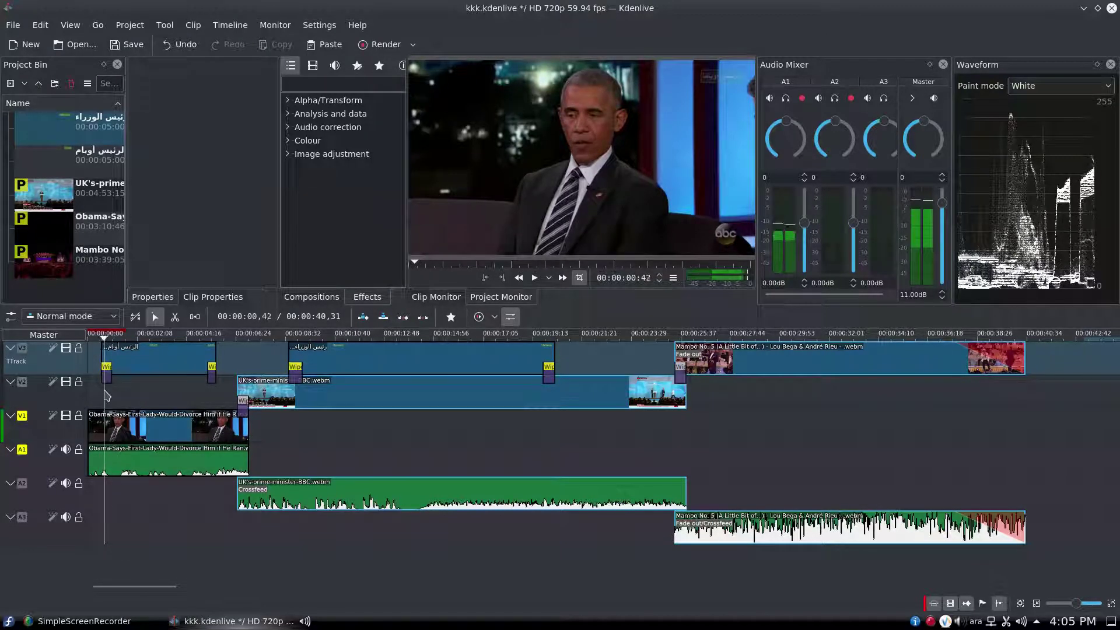
{"action": "left_click", "coordinate": [213, 400]}
{"action": "mouse_move", "coordinate": [225, 399]}
{"action": "left_mouse_down"}
{"action": "mouse_move", "coordinate": [262, 395]}
{"action": "mouse_move", "coordinate": [229, 397]}
{"action": "left_mouse_up"}
Play the timeline in the monitor through the transition to the UK prime minister clip and its title.
{"action": "left_click", "coordinate": [556, 213]}
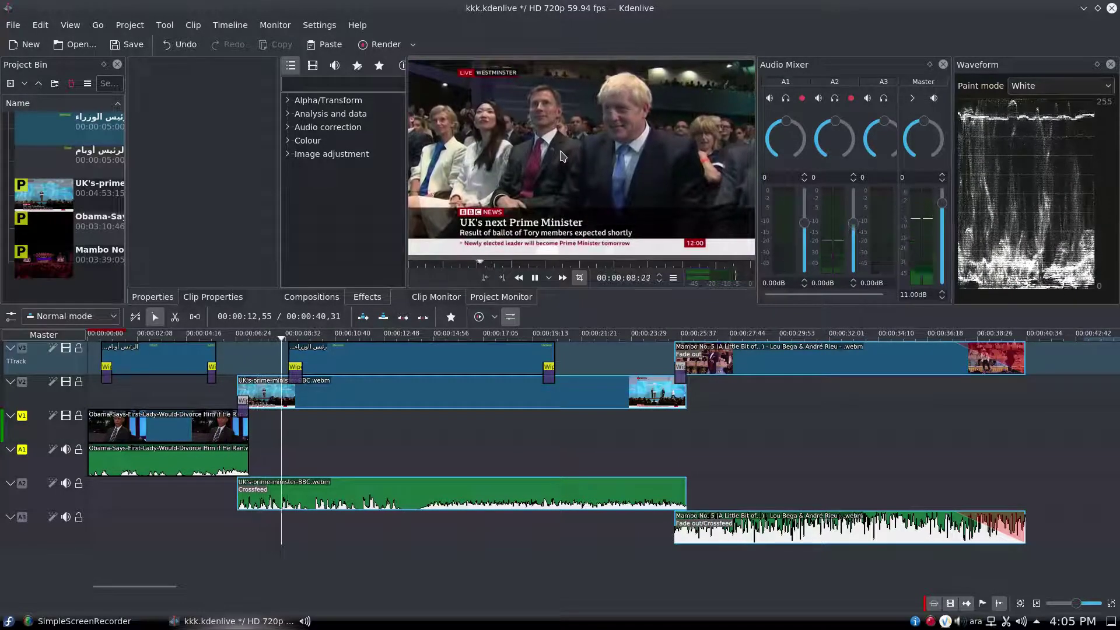
{"action": "left_click", "coordinate": [545, 188]}
{"action": "left_click", "coordinate": [580, 156]}
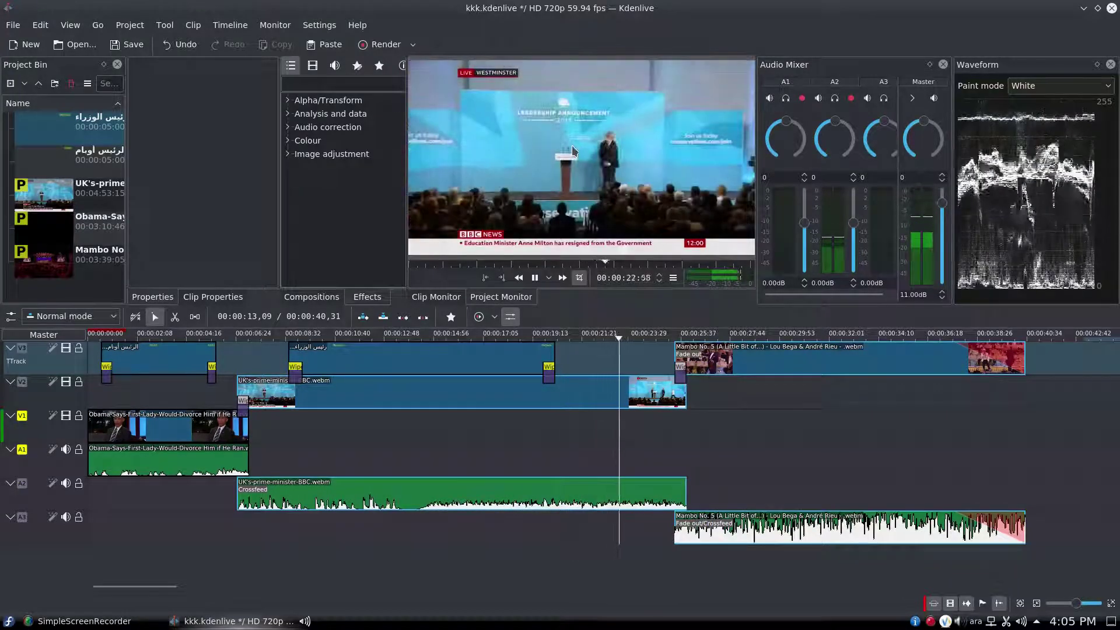
Play the rest of the timeline to its end and inspect the video fade-out and audio effects on the Mambo No. 5 clip.
{"action": "key", "text": "space"}
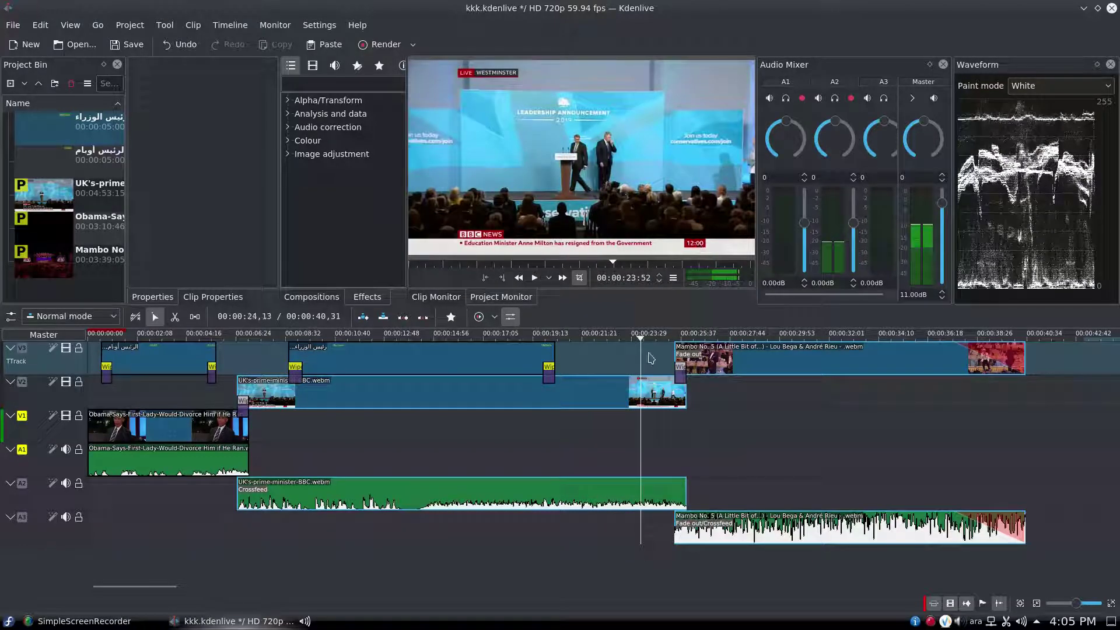
{"action": "key", "text": "space"}
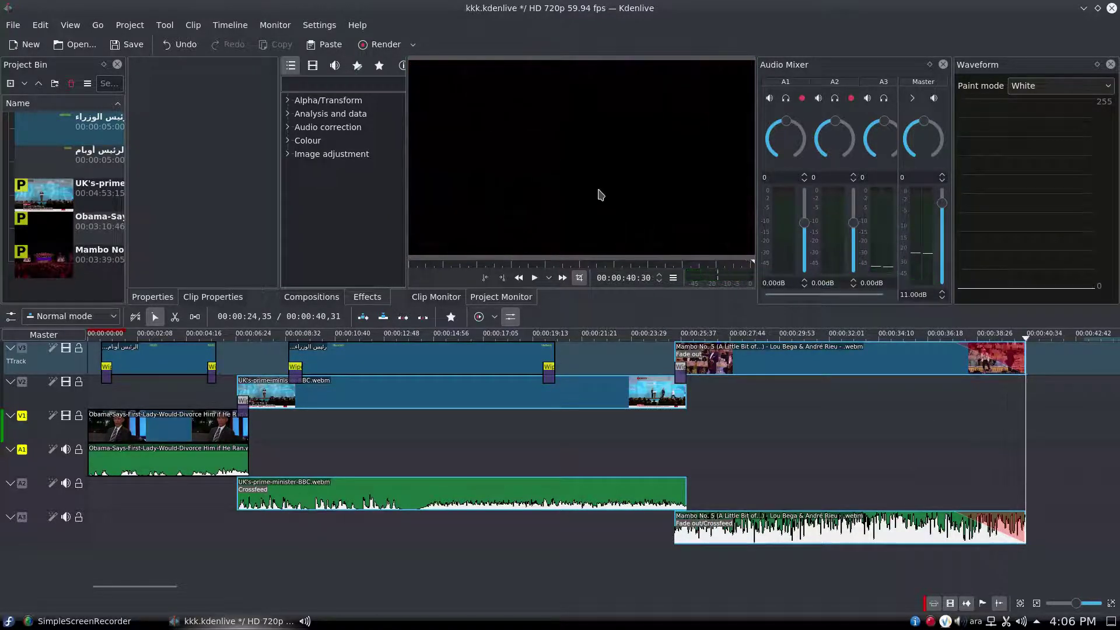
{"action": "left_click", "coordinate": [995, 349]}
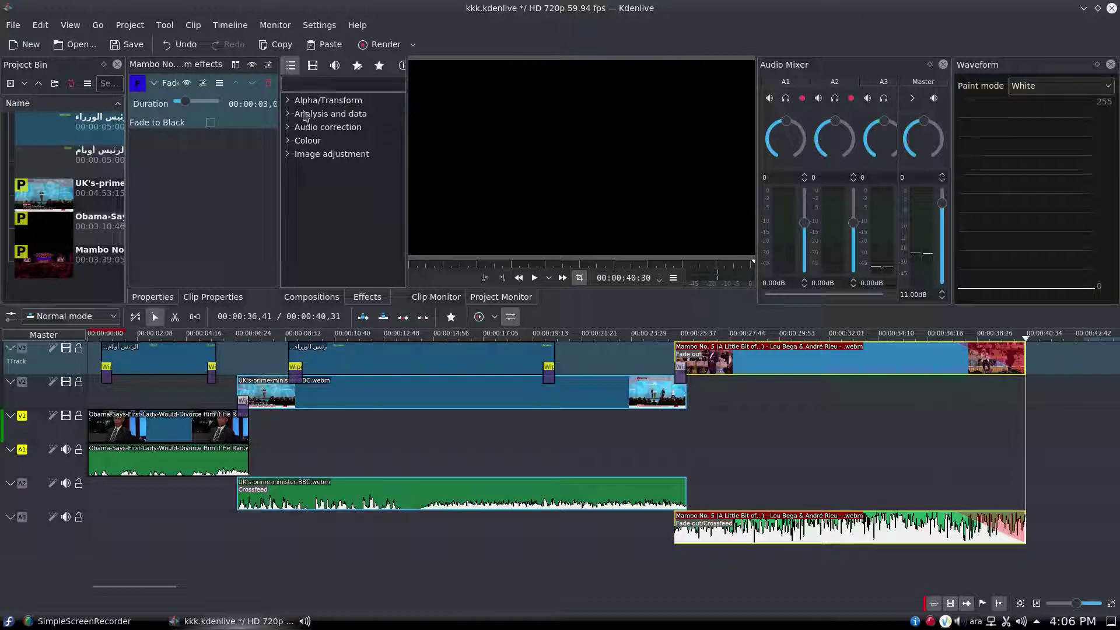
{"action": "left_click", "coordinate": [986, 515]}
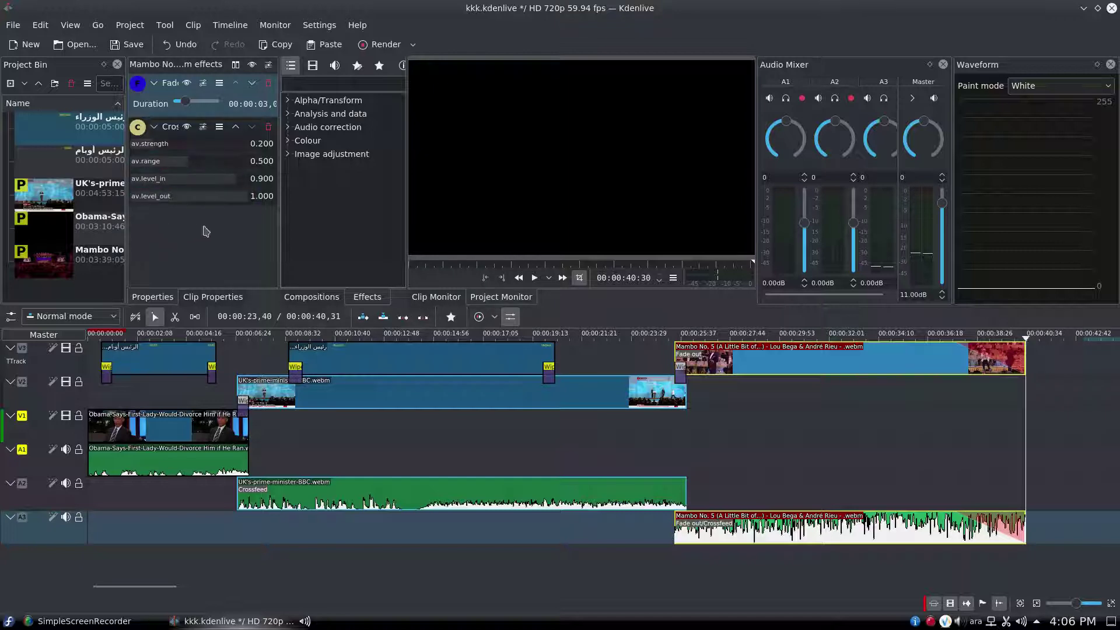
{"action": "left_click", "coordinate": [473, 432]}
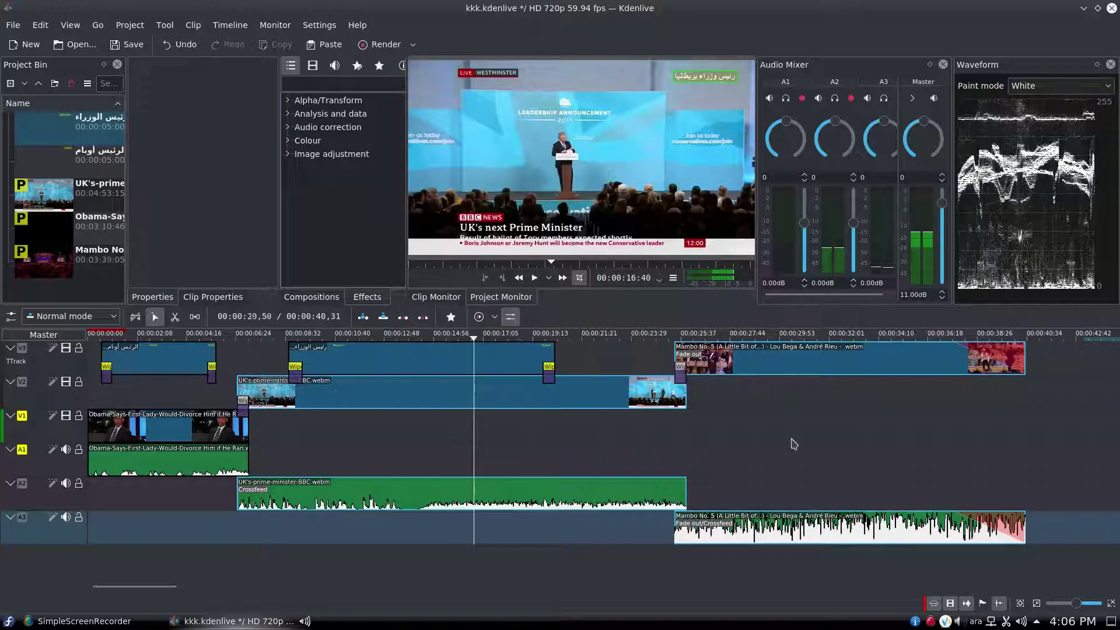
Open the render settings for the project.
{"action": "left_click", "coordinate": [365, 47]}
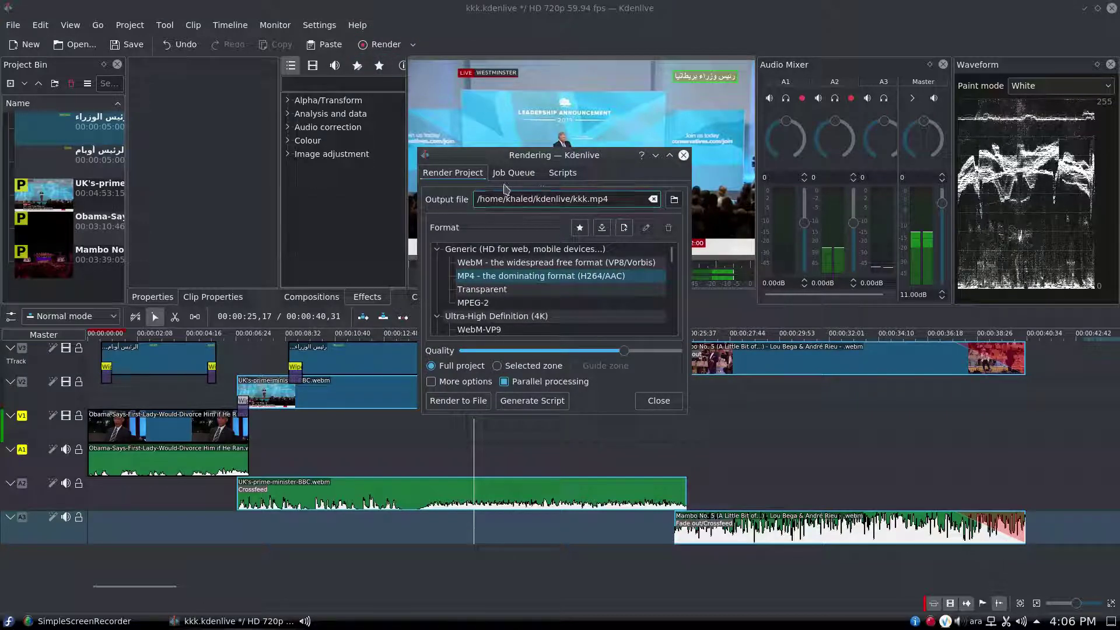
{"action": "double_click", "coordinate": [580, 200]}
{"action": "type", "text": "لا"}
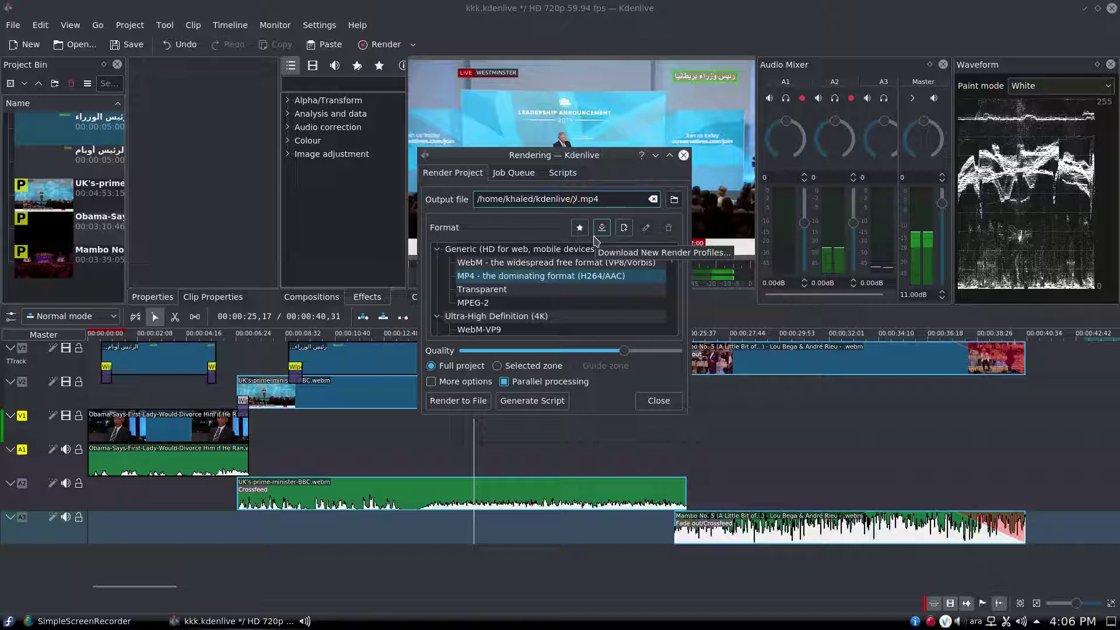
{"action": "type", "text": "Test-"}
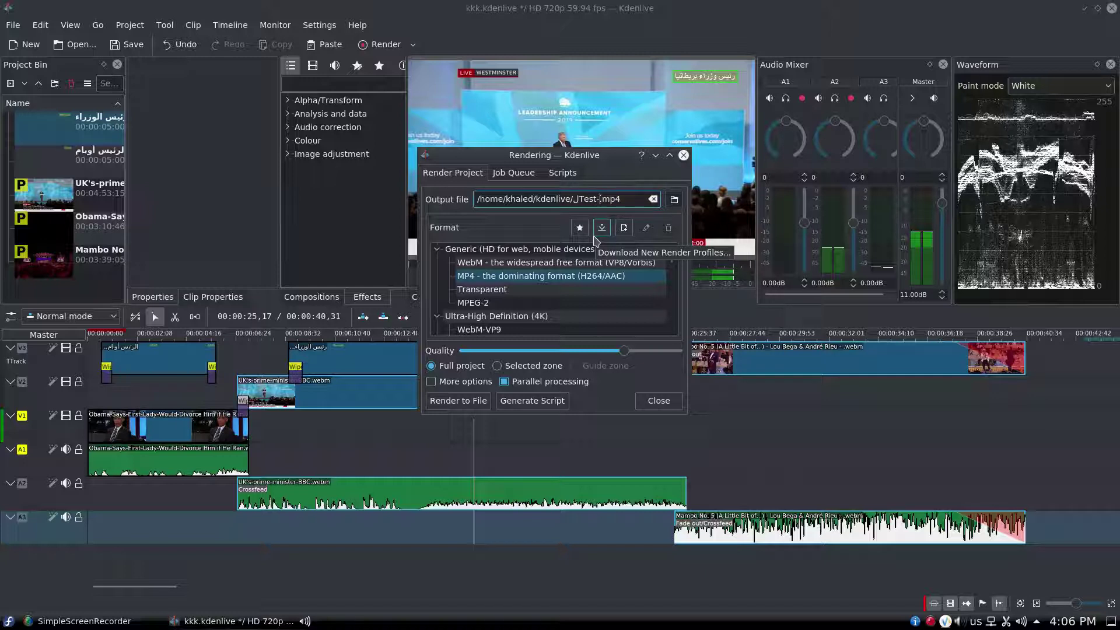
{"action": "key", "text": "Delete"}
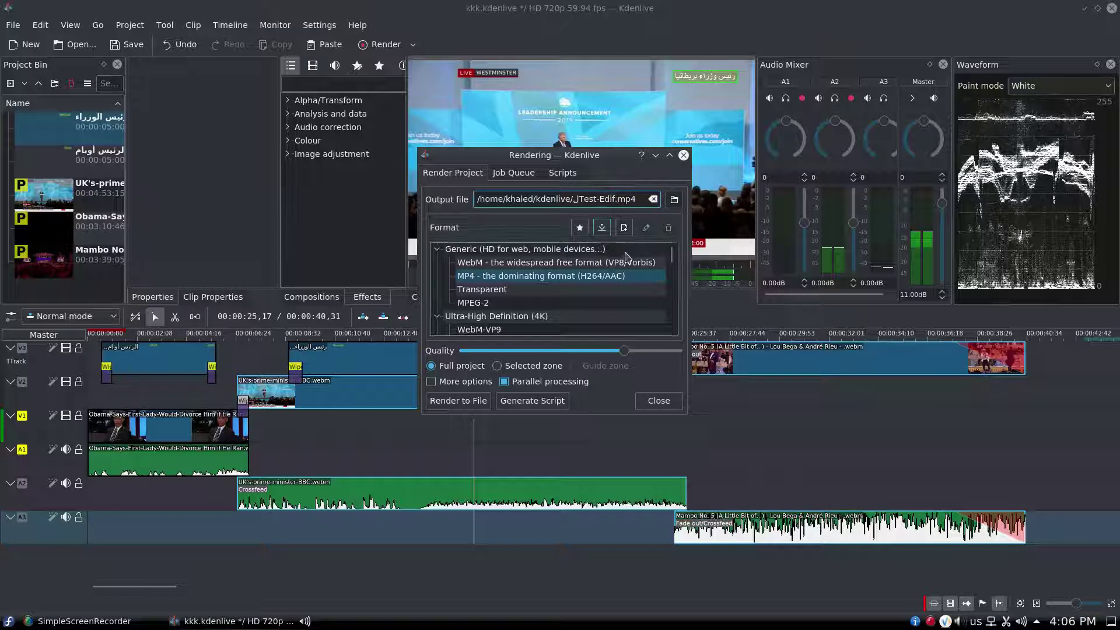
Set the output file name to Test-01.mp4 in the kdenlive folder and render the full project as MP4 (H264/AAC).
{"action": "left_click_drag", "start_coordinate": [639, 196], "coordinate": [528, 196]}
{"action": "left_click", "coordinate": [581, 196]}
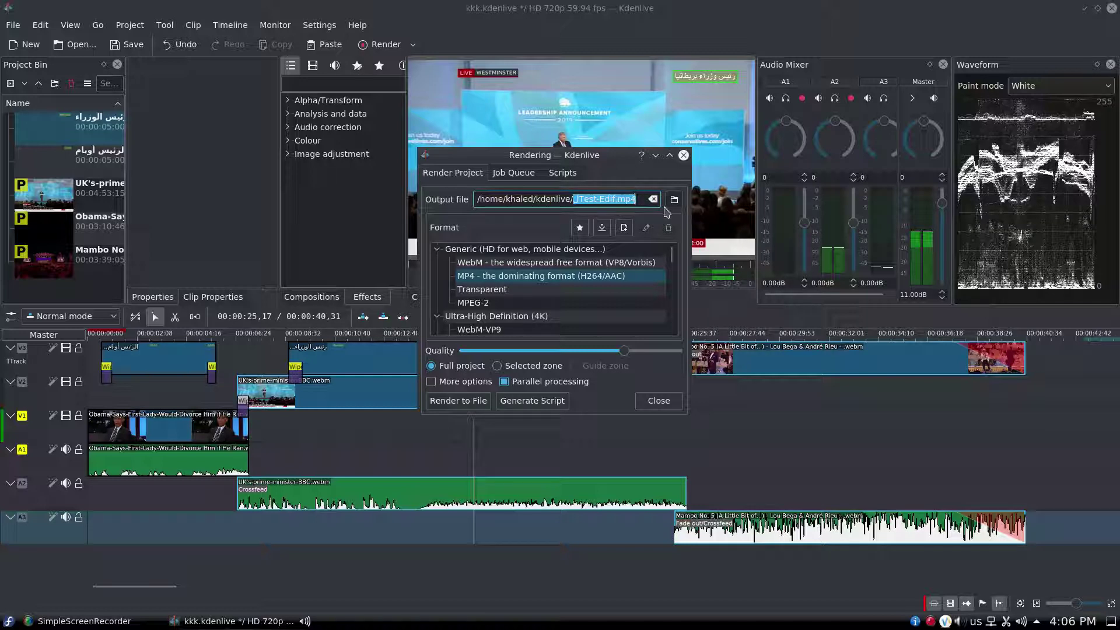
{"action": "key", "text": "BackSpace"}
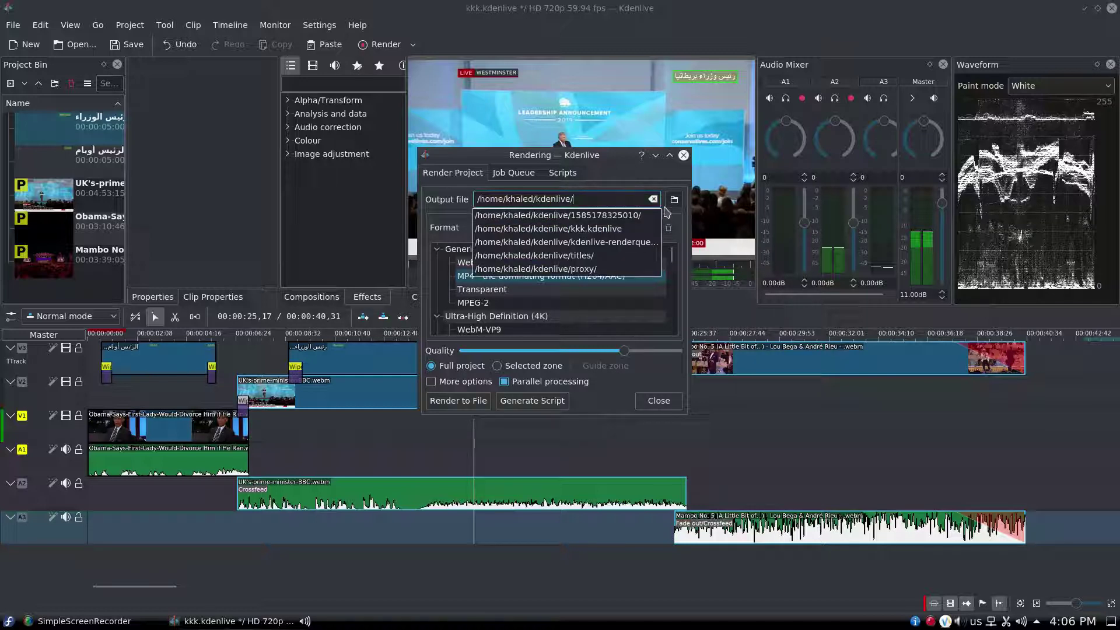
{"action": "type", "text": "Test"}
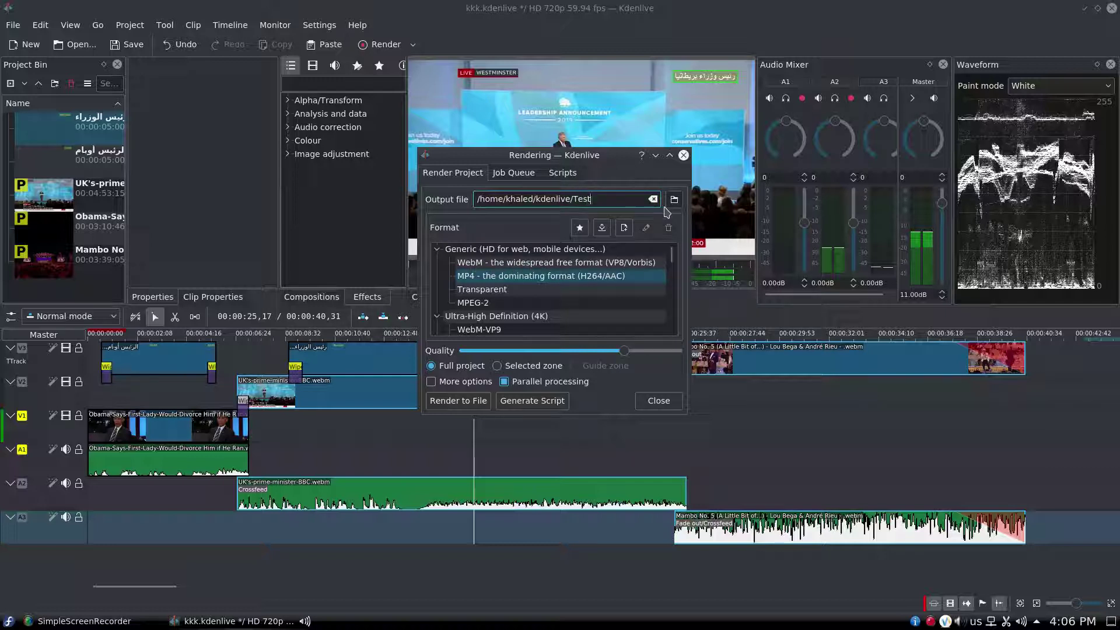
{"action": "type", "text": "-01.mp4"}
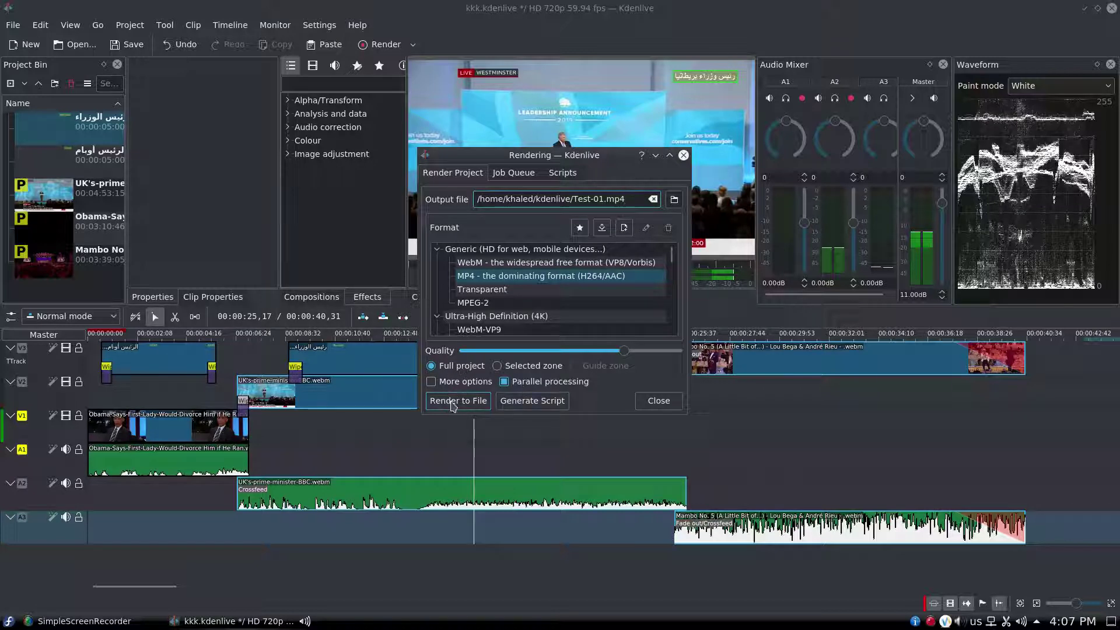
{"action": "left_click", "coordinate": [453, 401]}
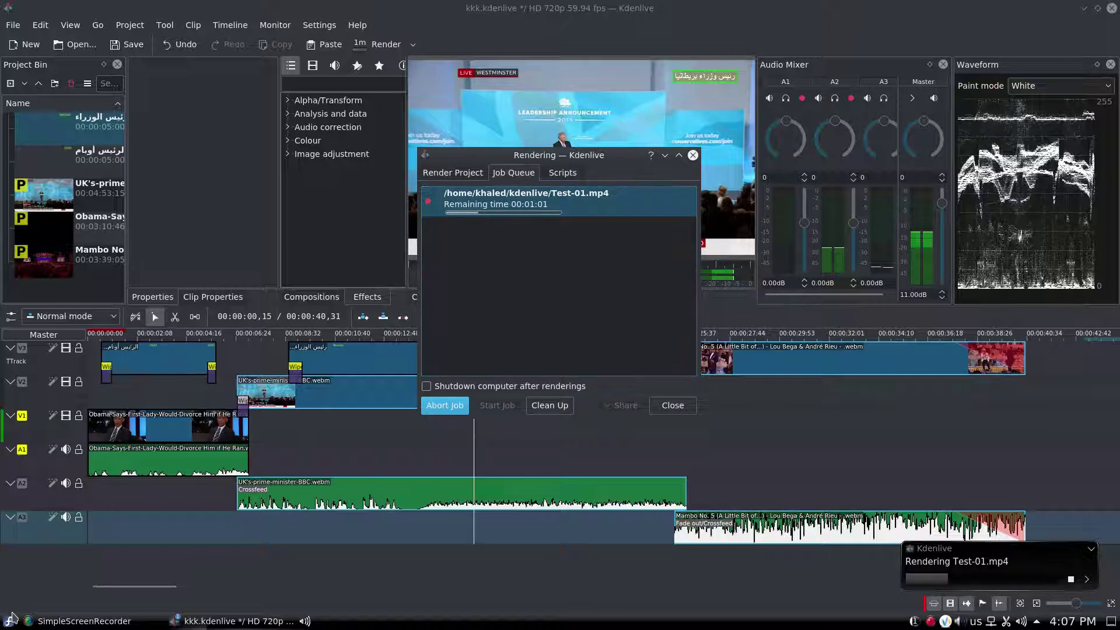
Switch to the Dolphin file manager, check the kdenlive folder in Home for the render output, and minimize the window.
{"action": "left_click", "coordinate": [9, 621]}
{"action": "left_click", "coordinate": [20, 376]}
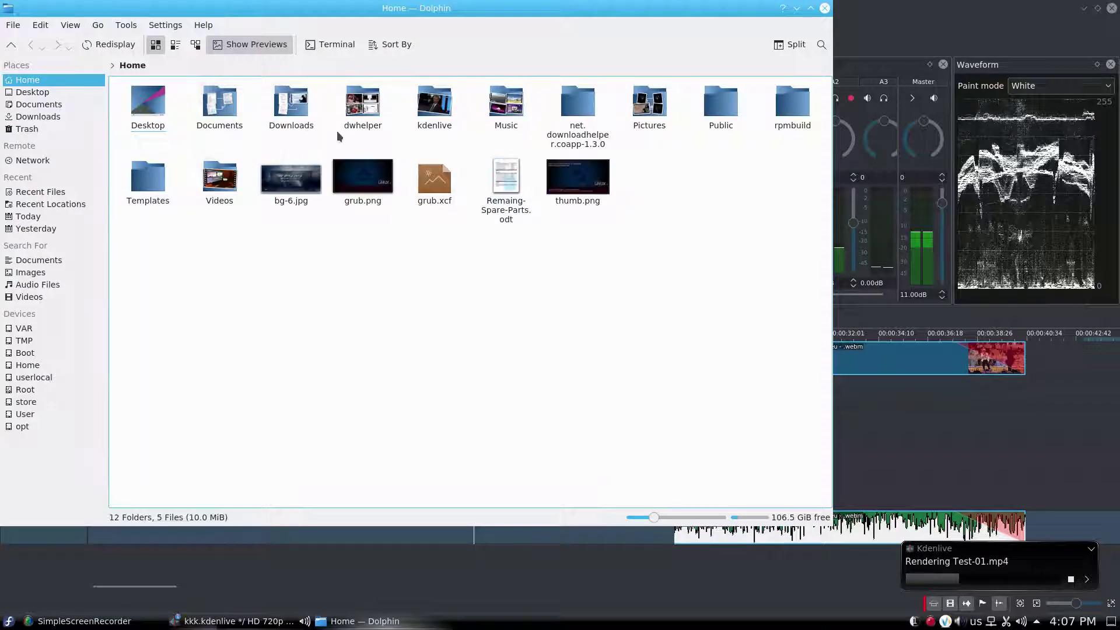
{"action": "left_click", "coordinate": [431, 111]}
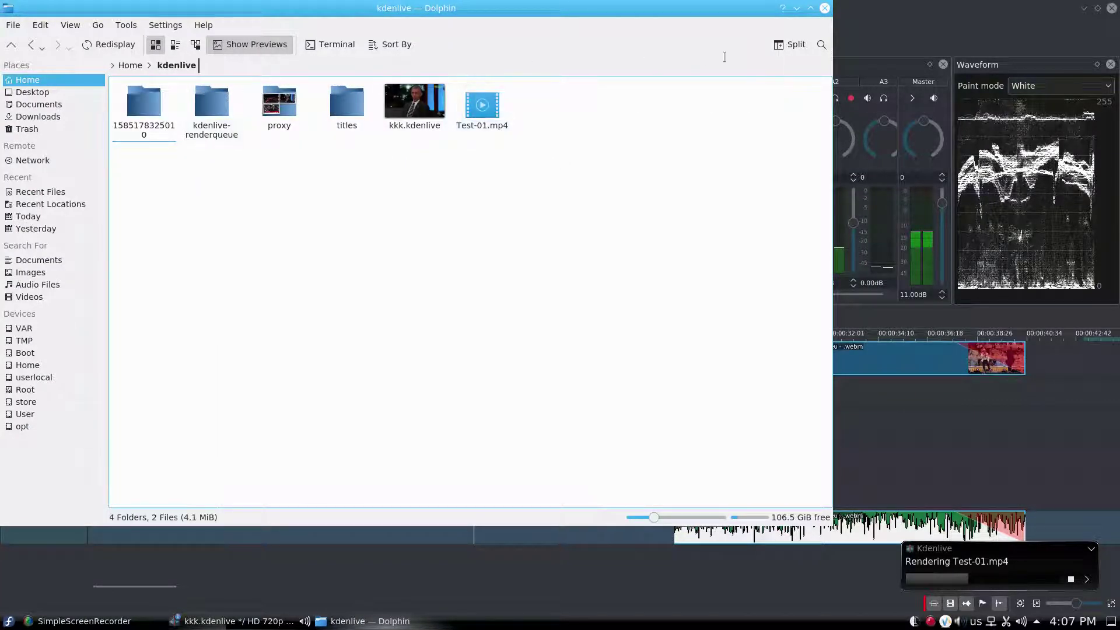
{"action": "left_click", "coordinate": [795, 9]}
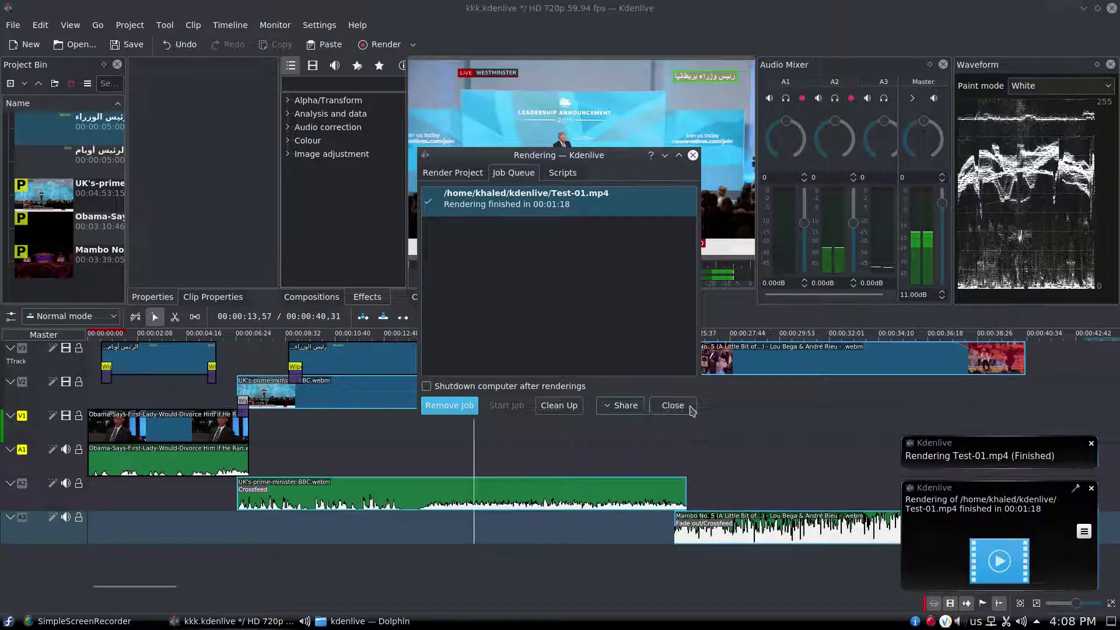
Close the rendering window and save the project.
{"action": "left_click", "coordinate": [671, 405]}
{"action": "left_click", "coordinate": [128, 45]}
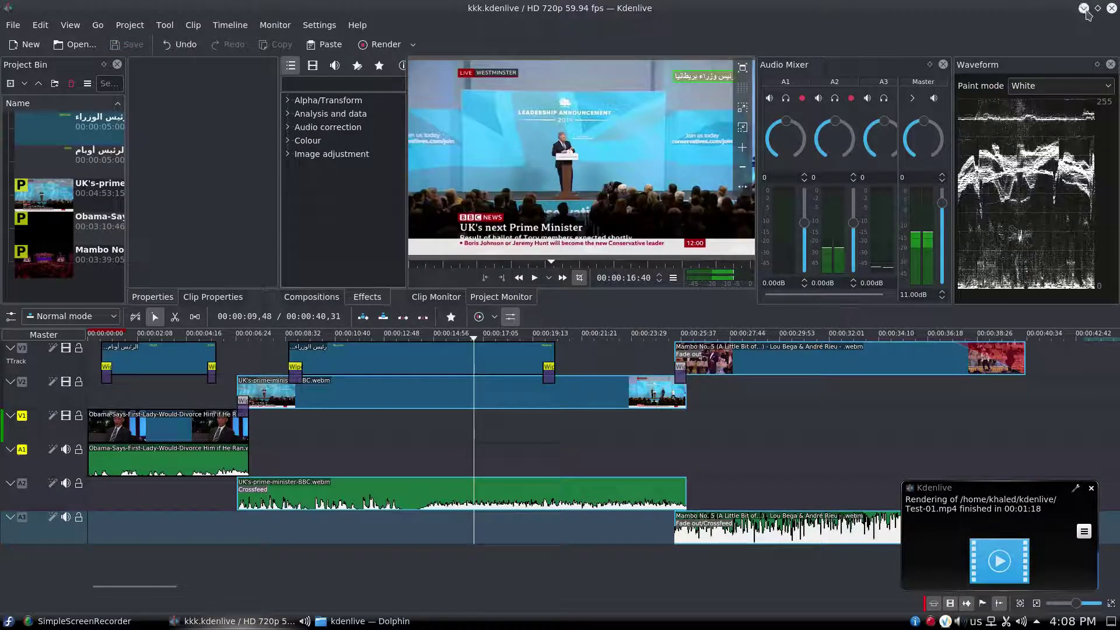
Switch to the kdenlive folder in Dolphin, watch the rendered Test-01.mp4, and minimize the file manager and video player.
{"action": "left_click", "coordinate": [1082, 8]}
{"action": "left_click", "coordinate": [364, 622]}
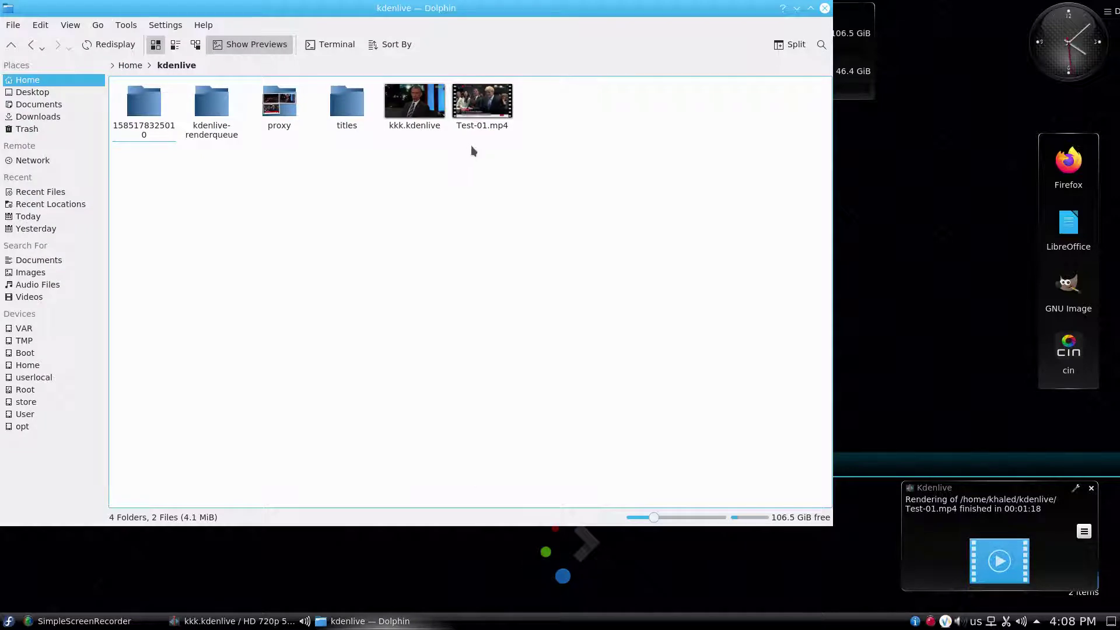
{"action": "double_click", "coordinate": [495, 112]}
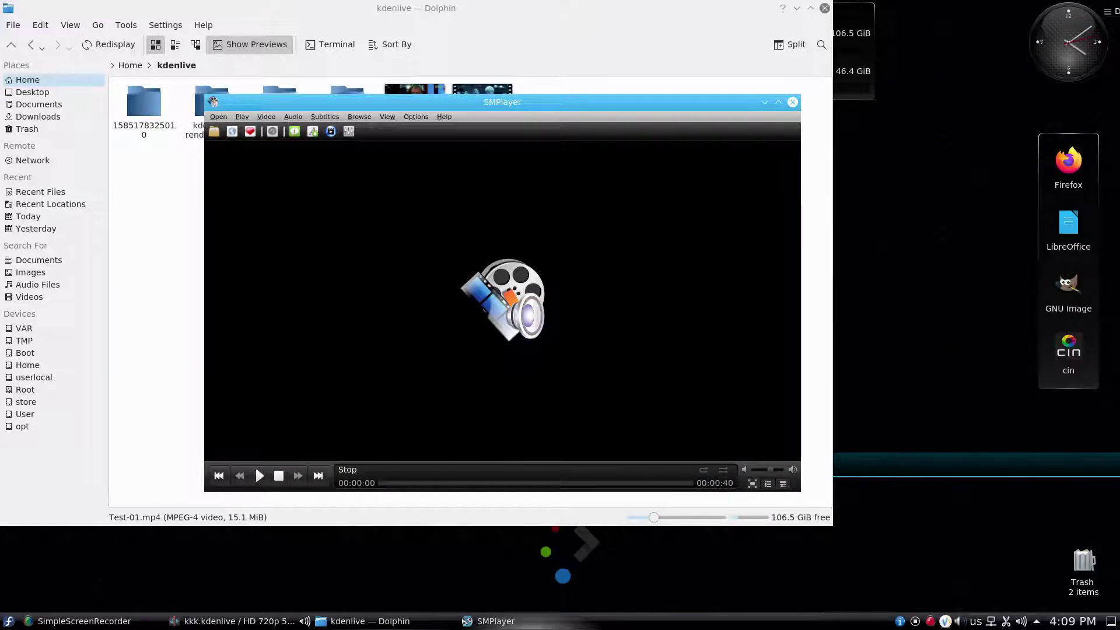
{"action": "left_click", "coordinate": [796, 8]}
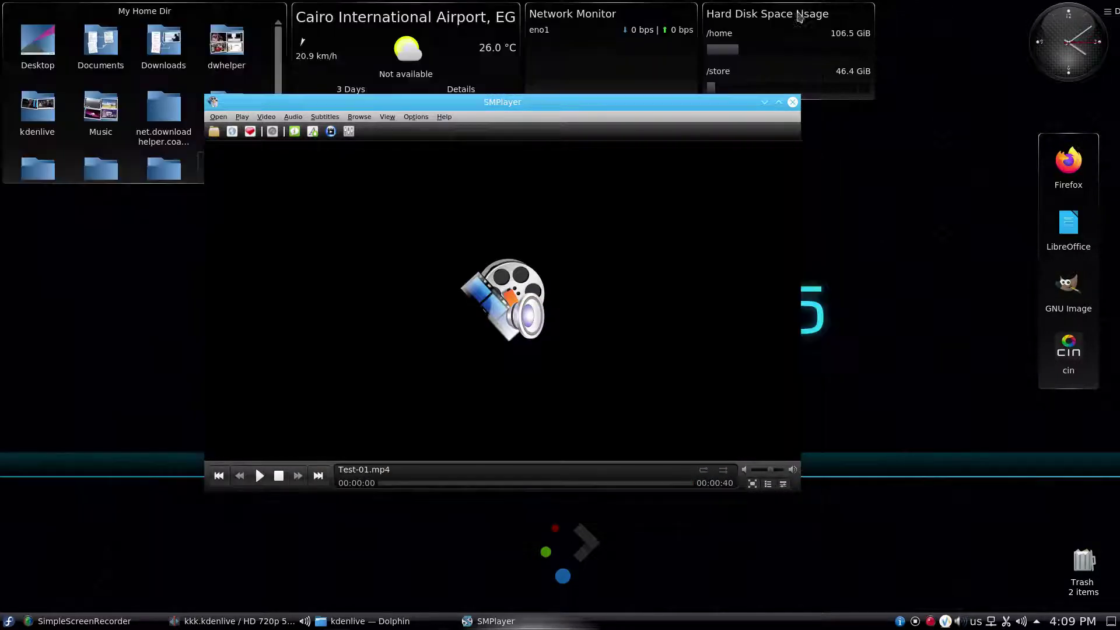
{"action": "left_click", "coordinate": [764, 103]}
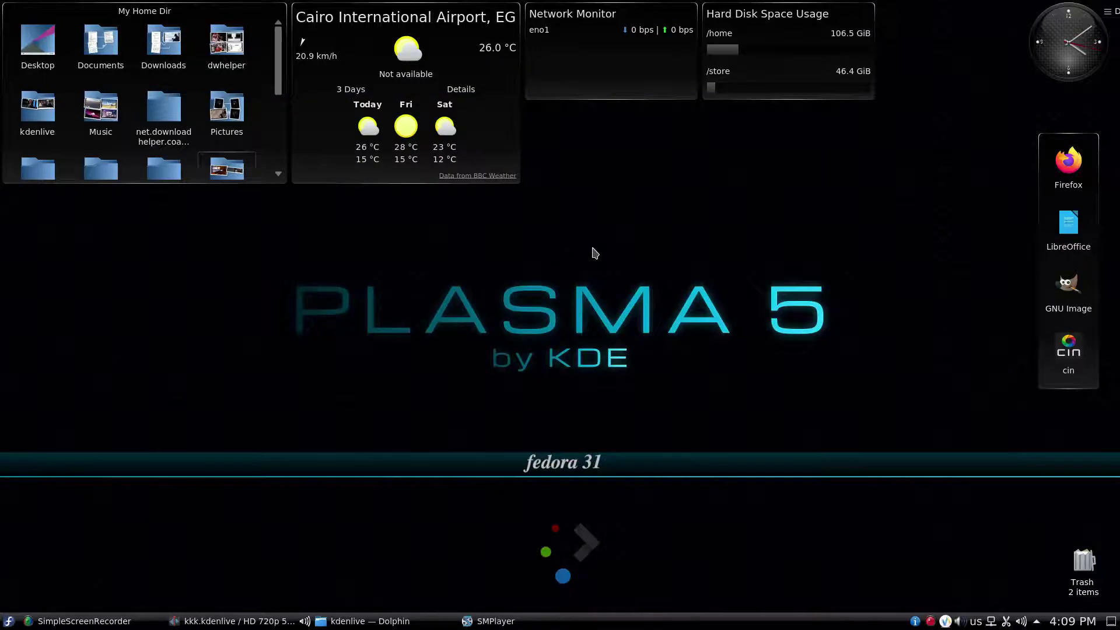